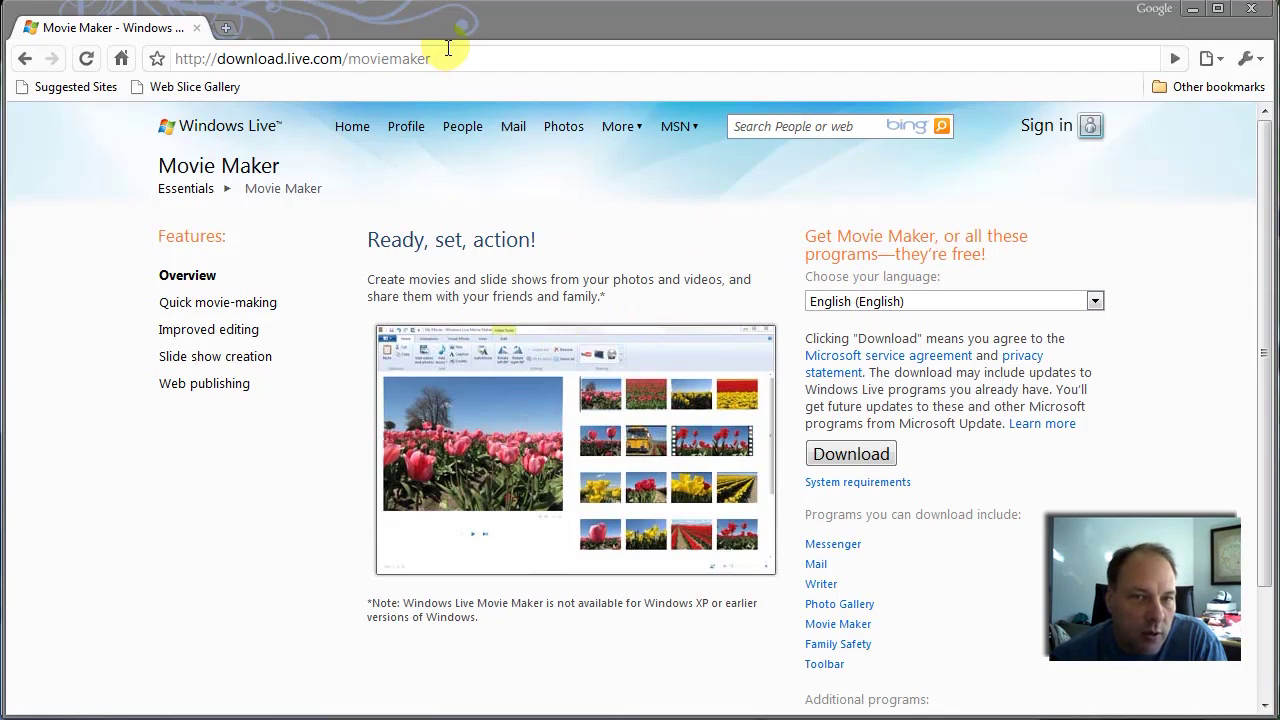
- Check the Movie Maker download page's address and language choices, and switch to Windows Live Movie Maker
drag(468, 58, 157, 62)
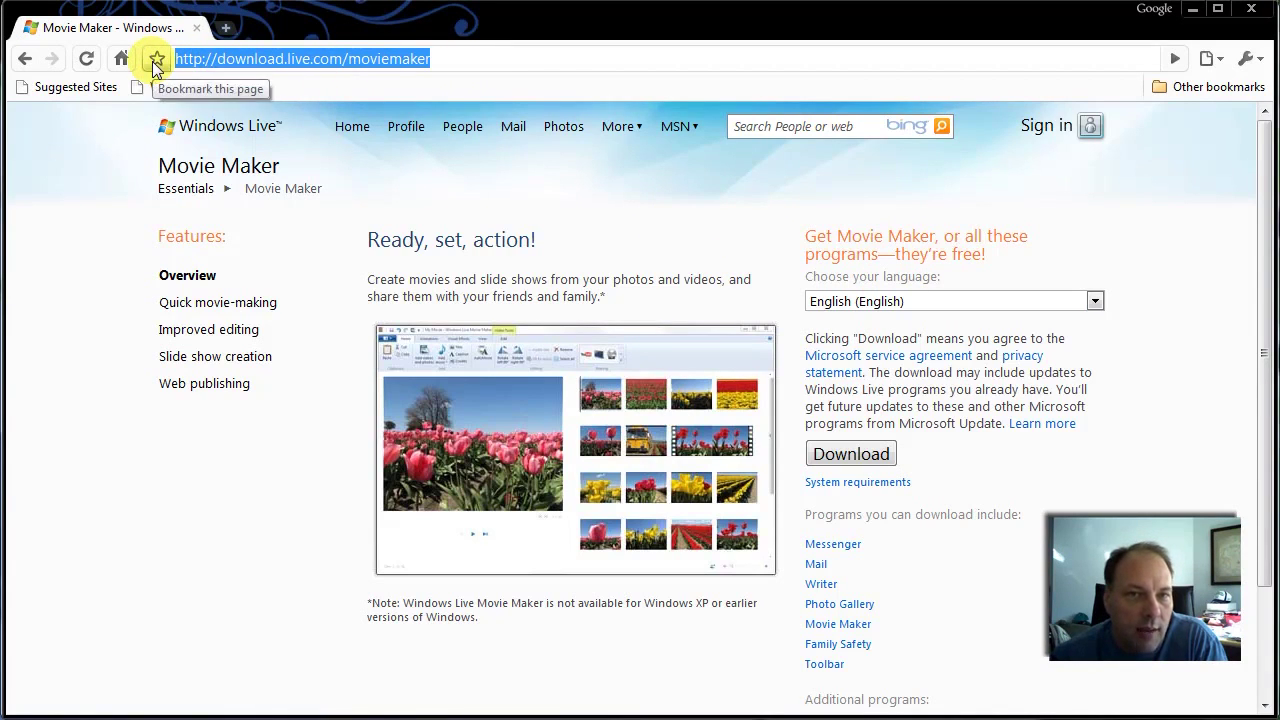
click(610, 243)
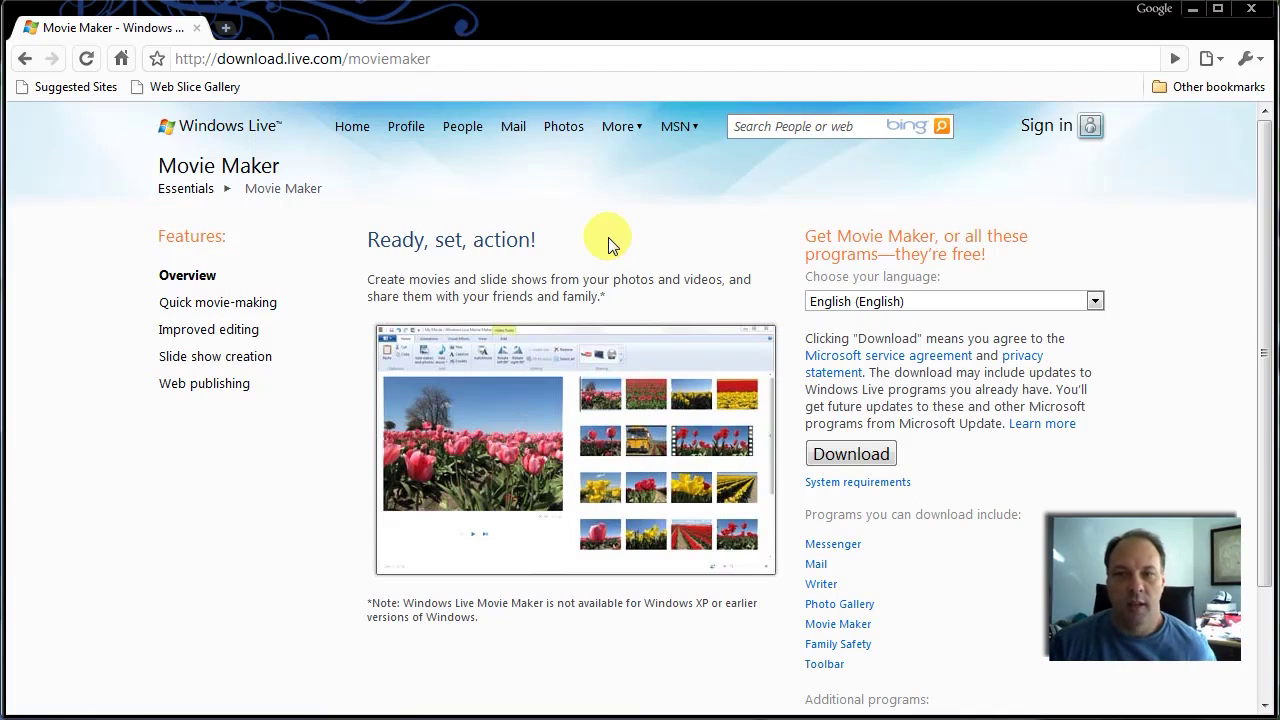
click(930, 301)
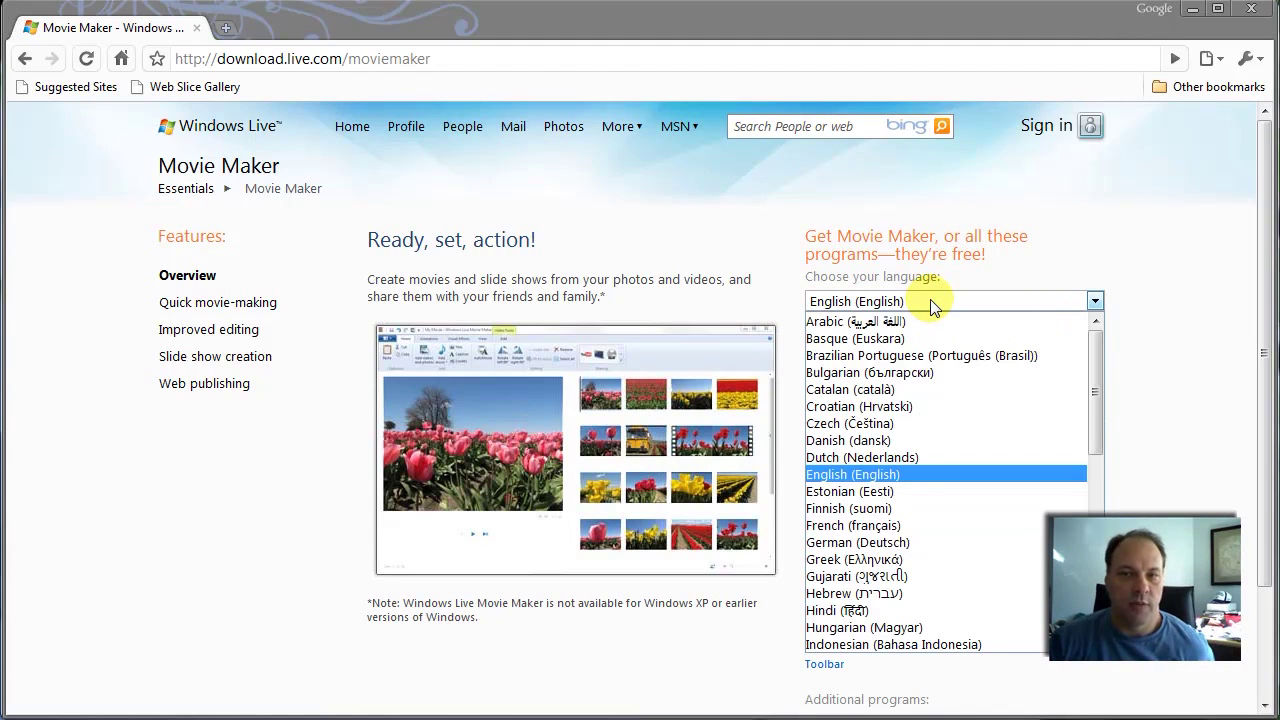
click(930, 301)
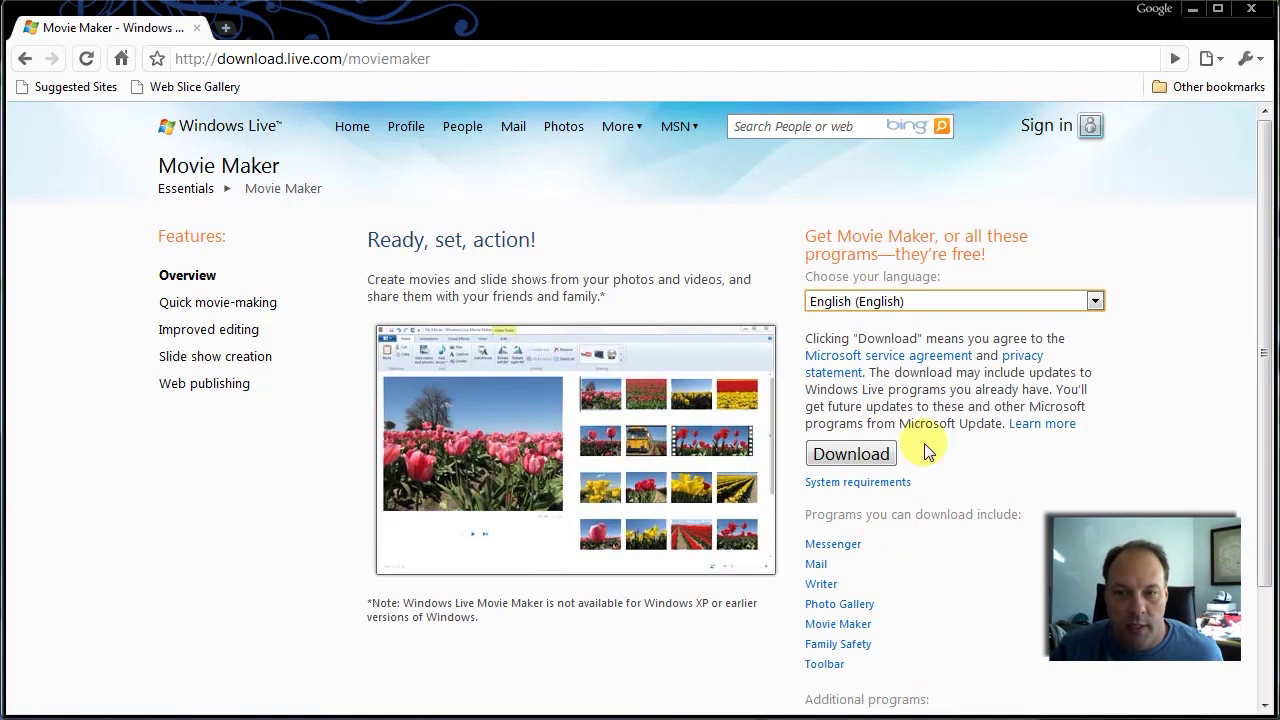
click(1187, 9)
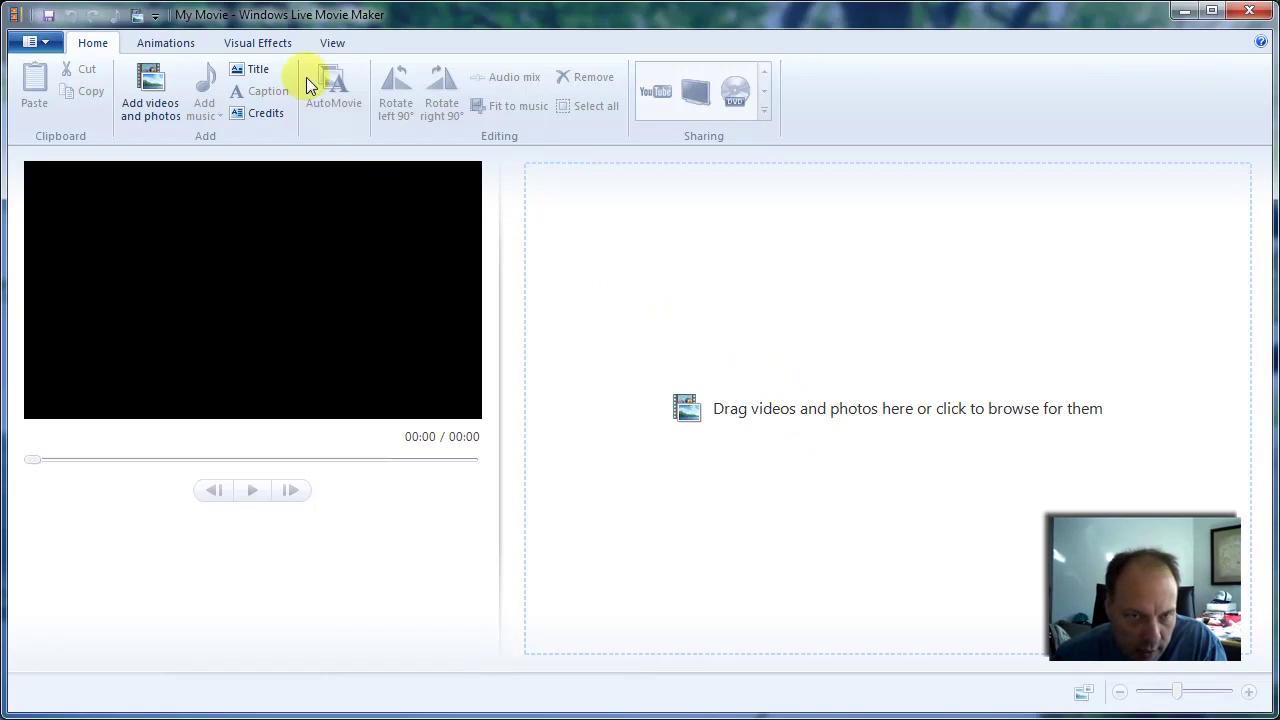
click(137, 15)
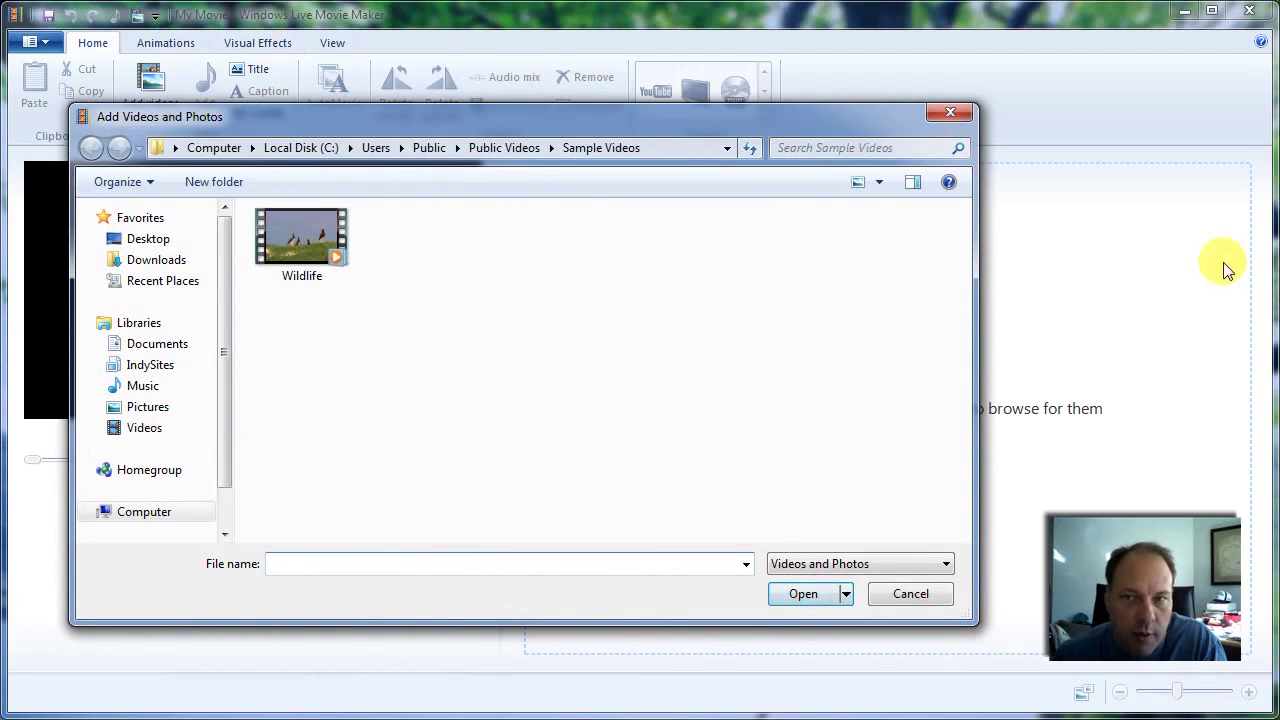
click(961, 116)
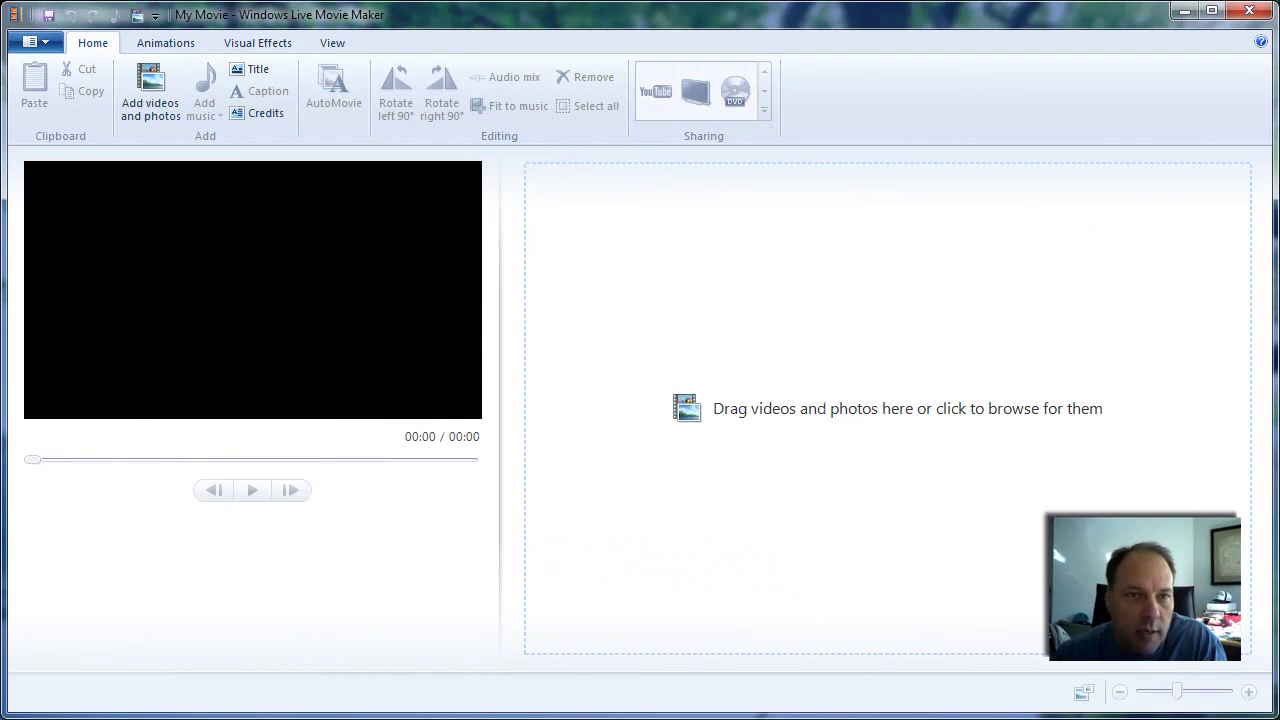
click(155, 16)
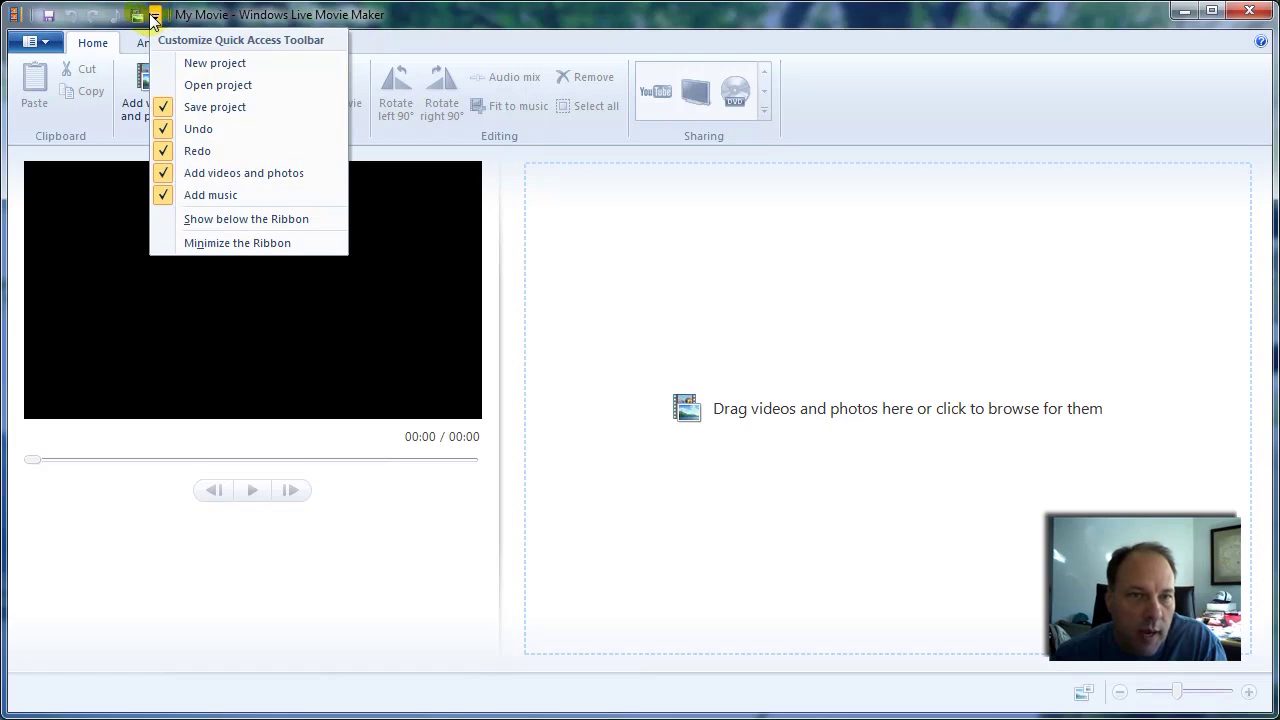
click(213, 15)
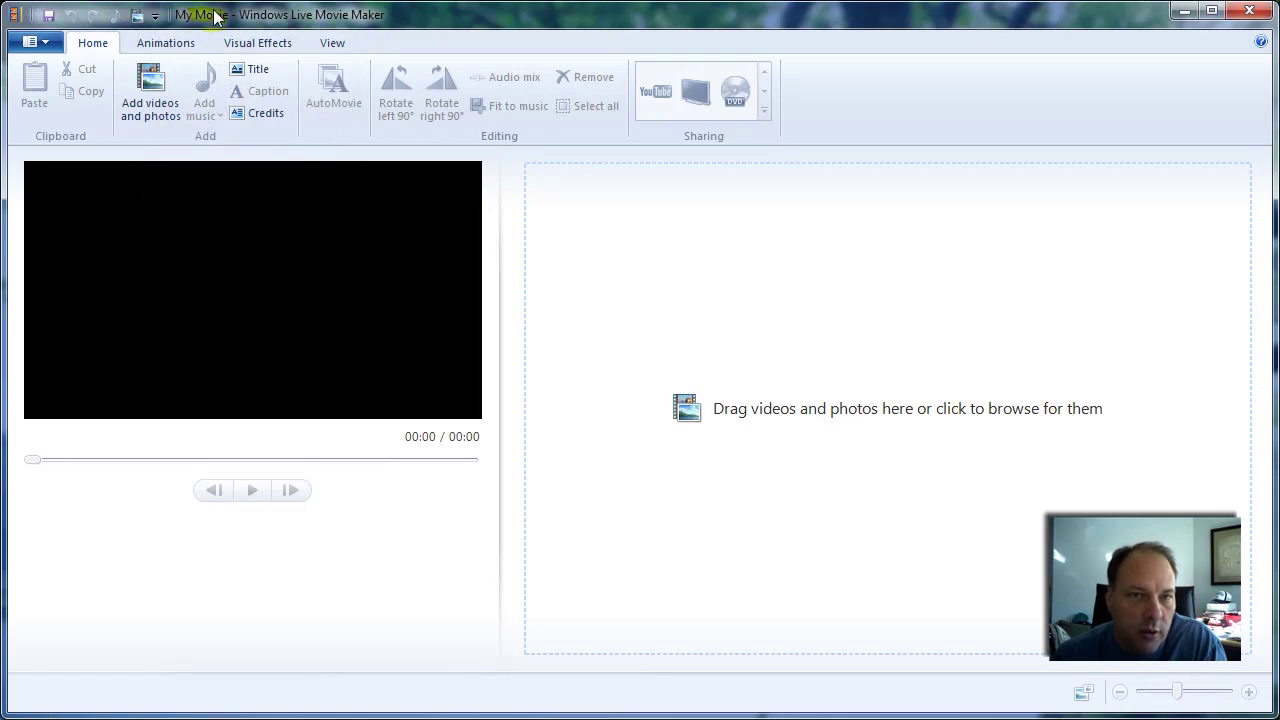
- Set the project's aspect ratio to Widescreen (16:9)
click(312, 44)
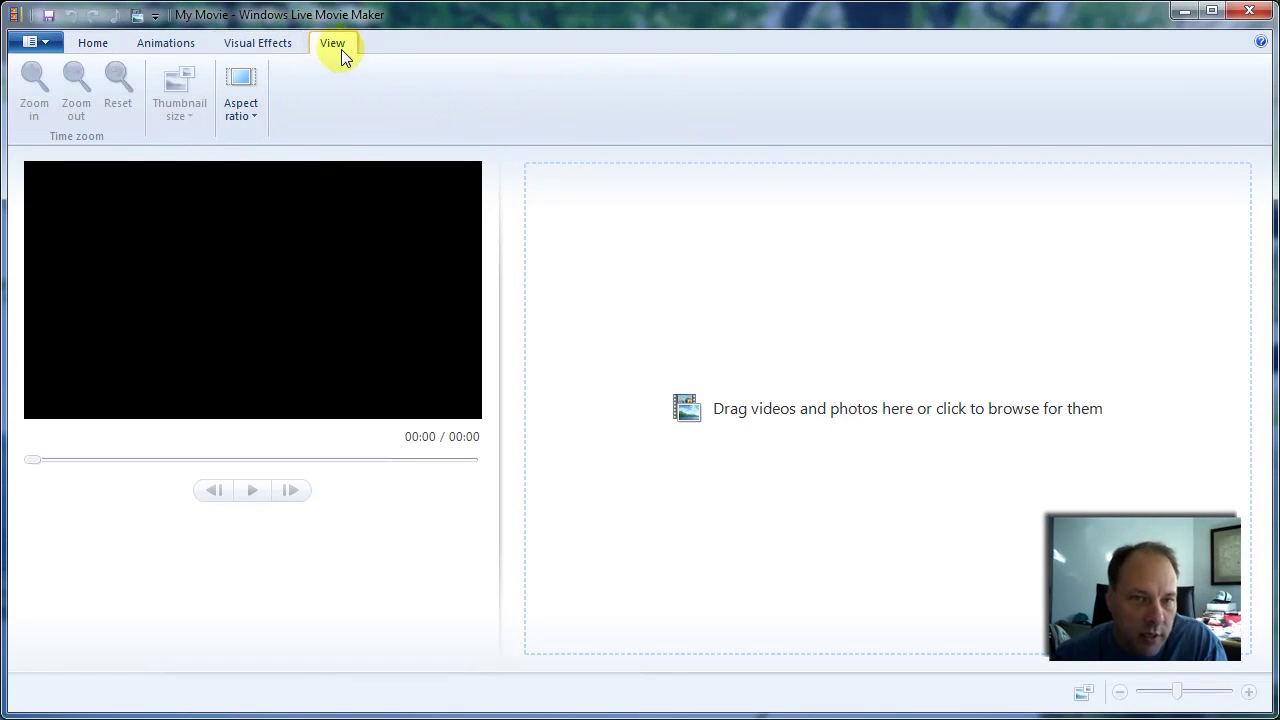
click(245, 96)
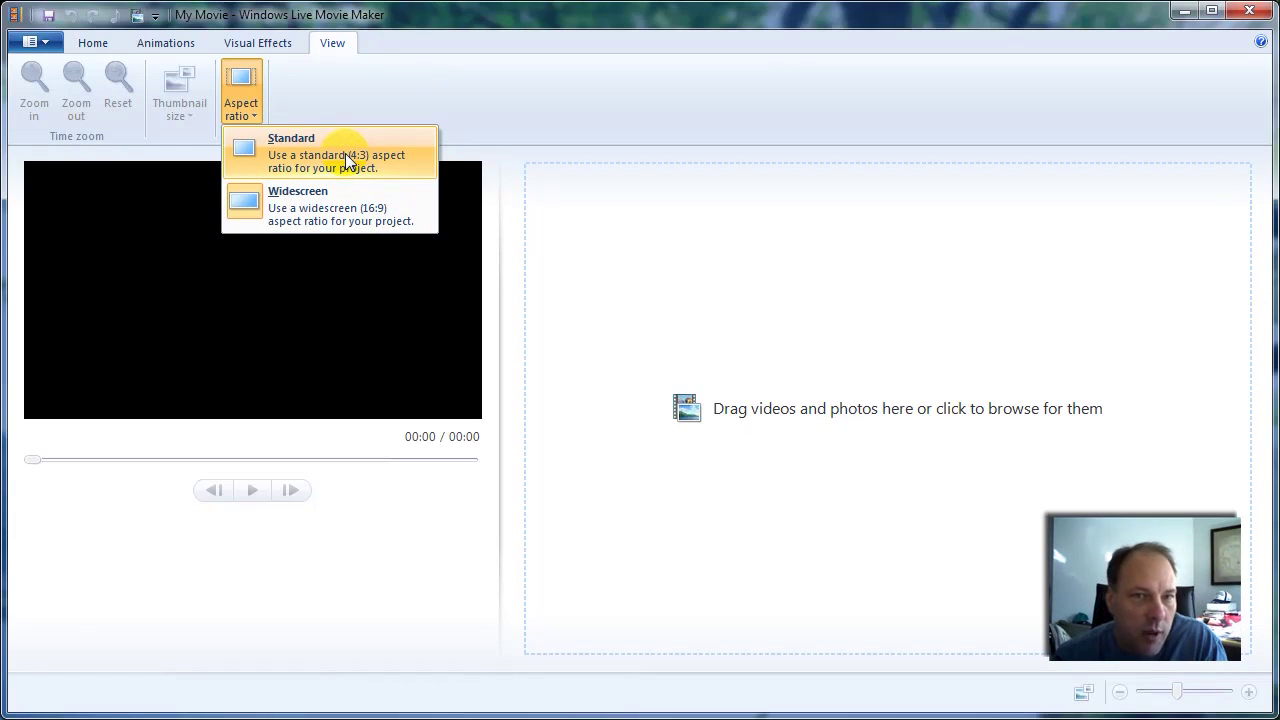
click(349, 219)
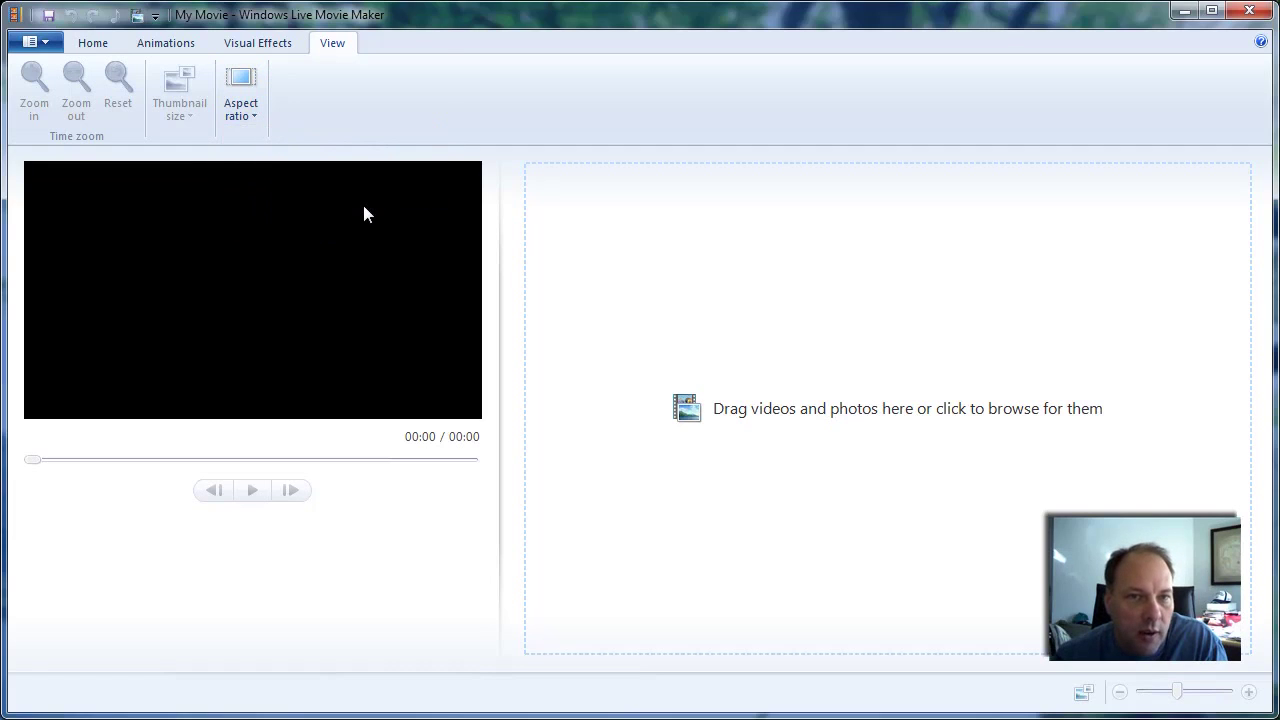
click(95, 44)
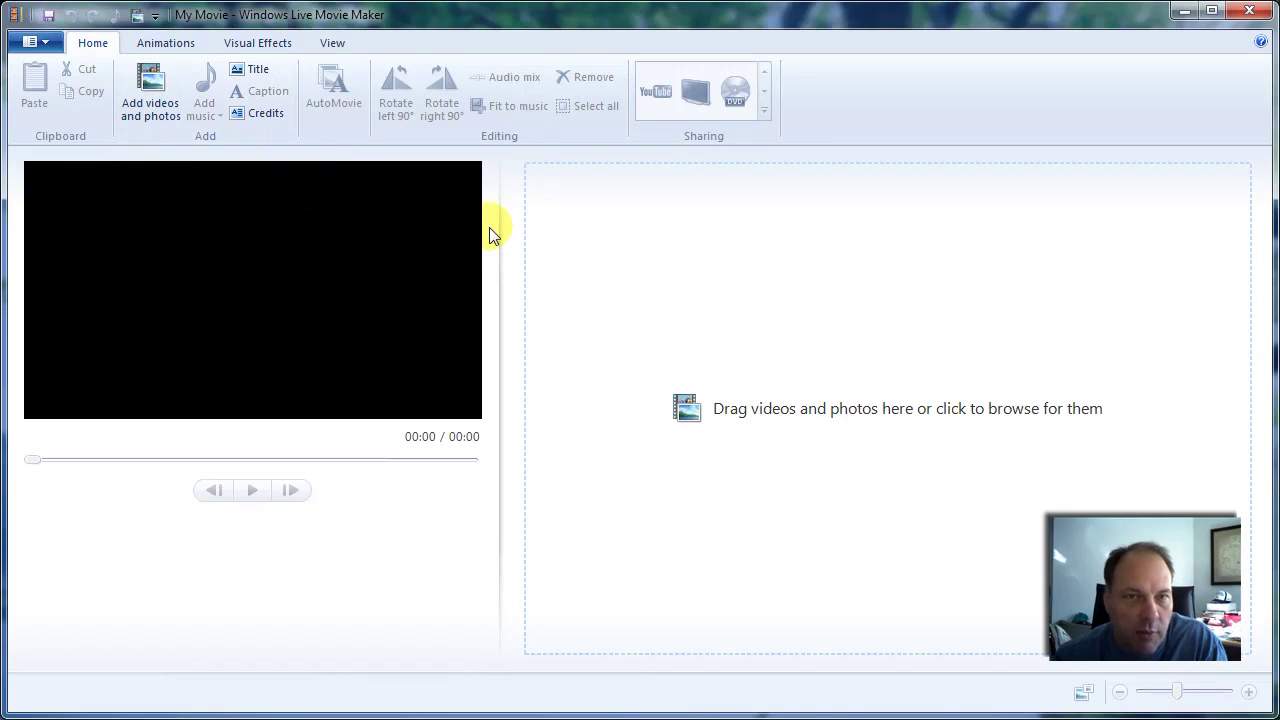
- Add the Wildlife video from the Sample Videos folder to the project
click(137, 16)
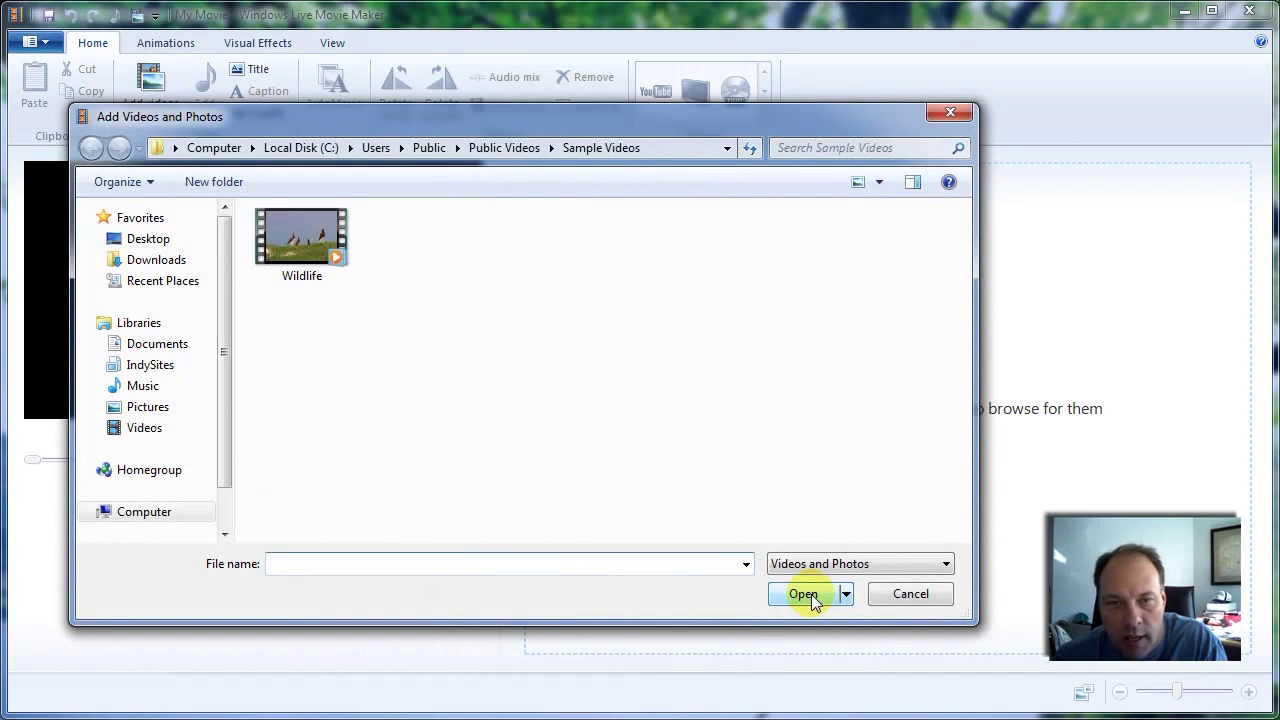
click(910, 596)
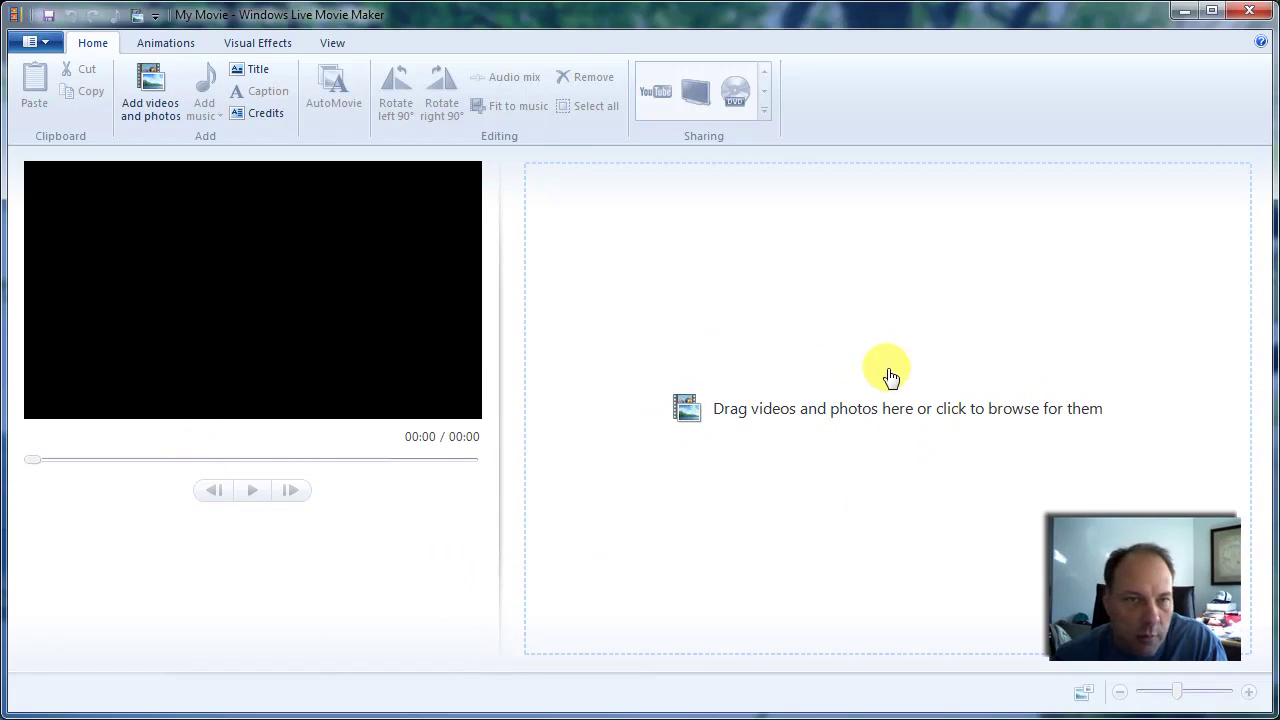
click(155, 76)
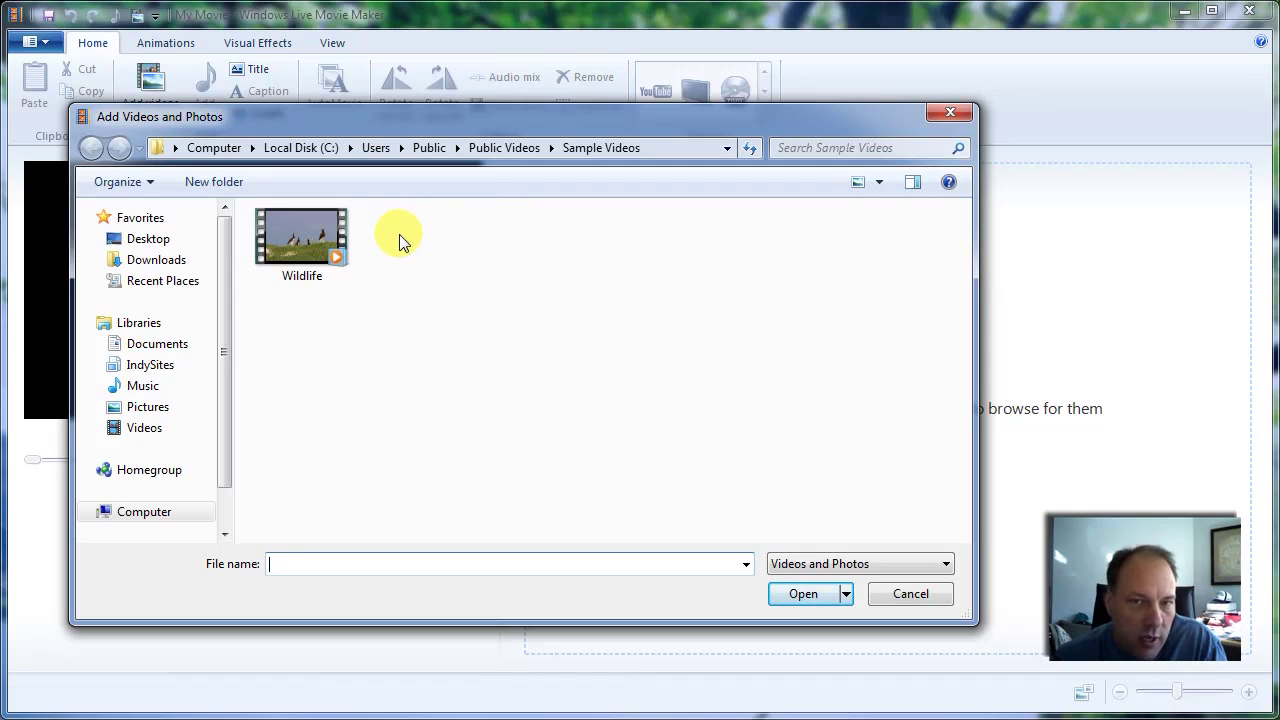
click(309, 225)
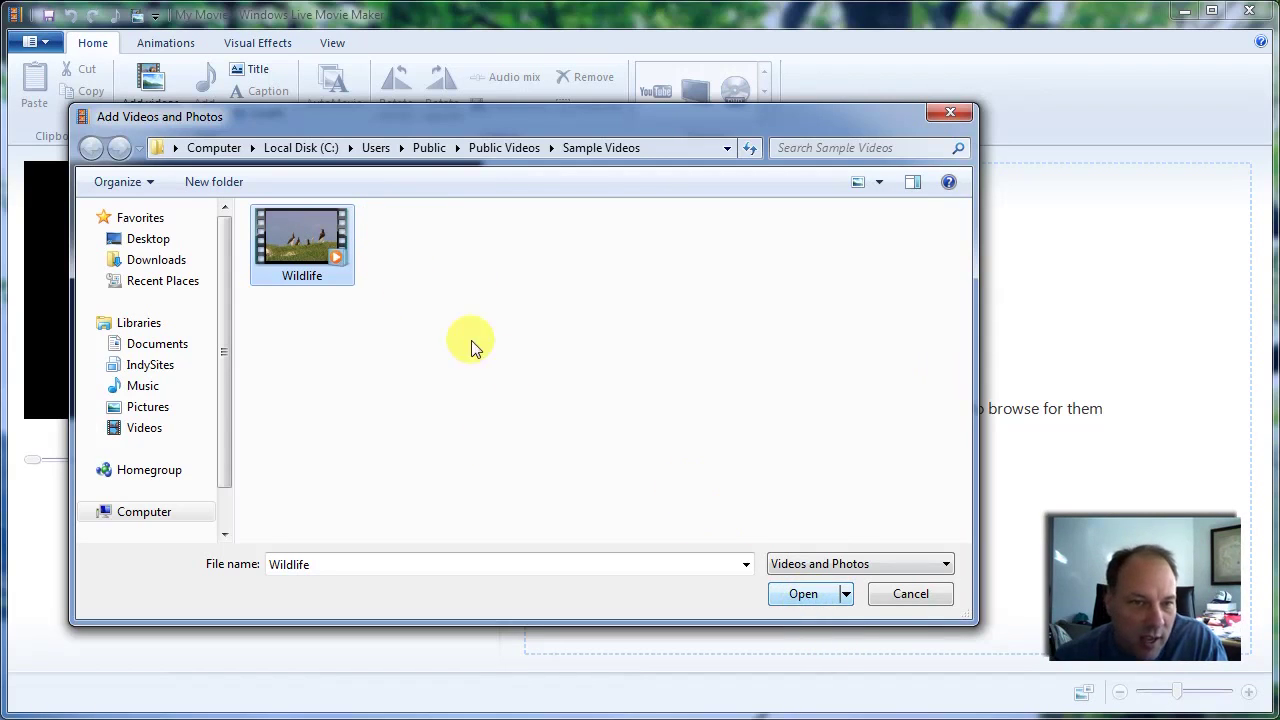
click(803, 596)
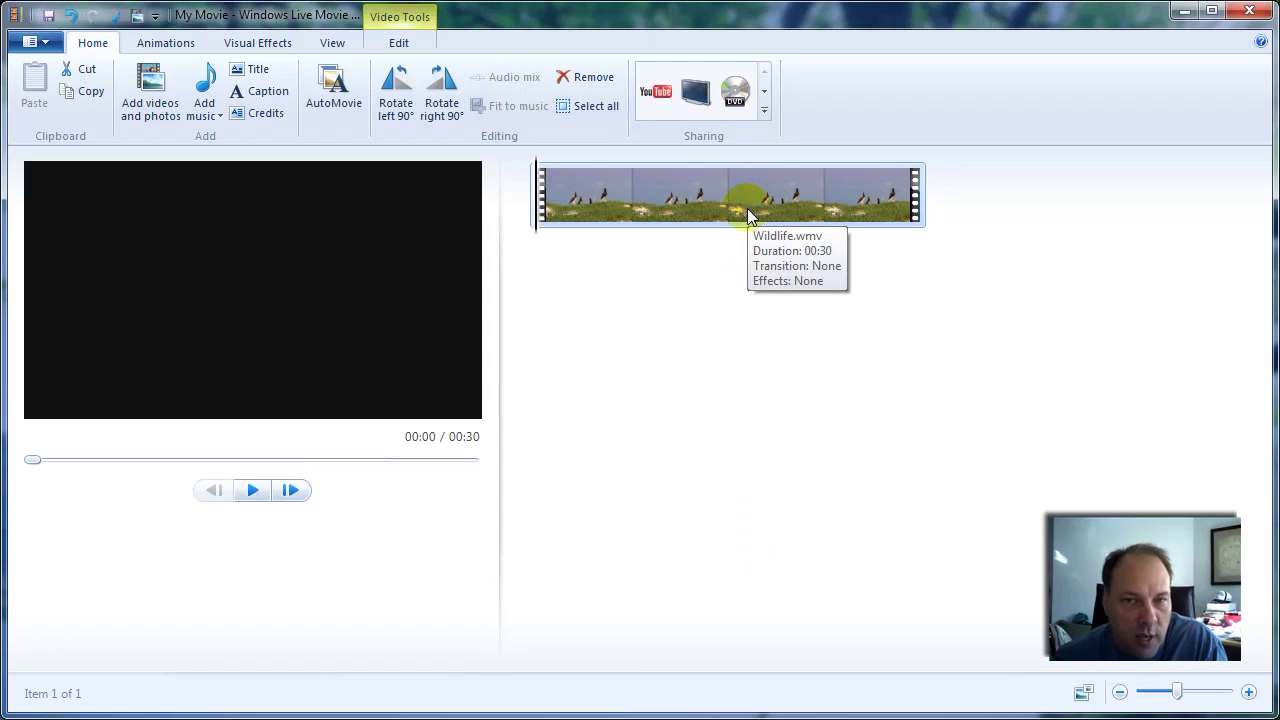
click(152, 92)
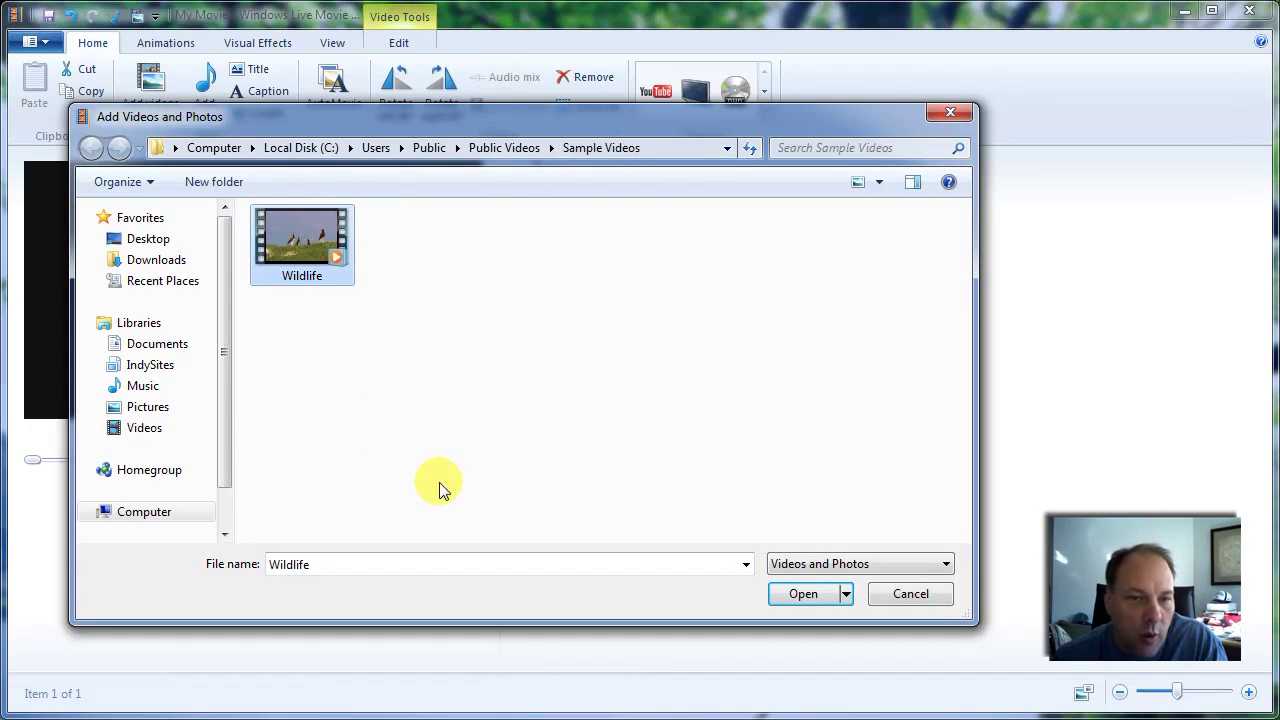
click(871, 148)
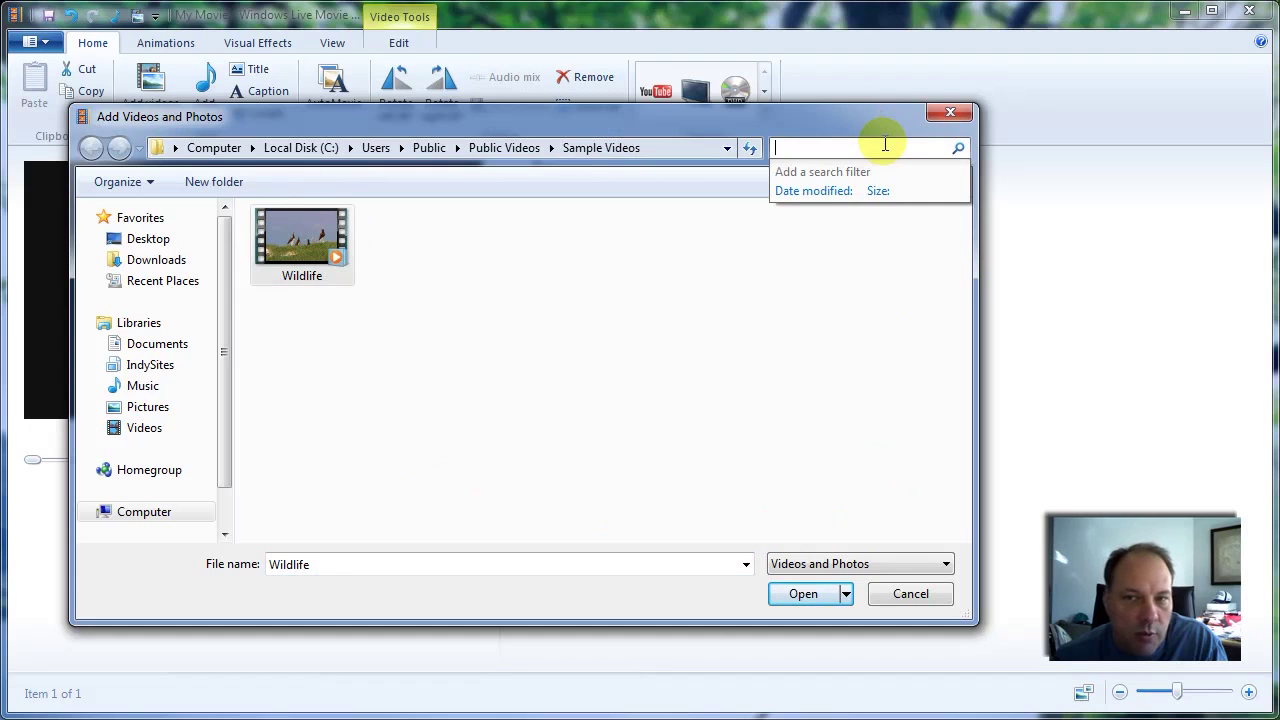
click(853, 112)
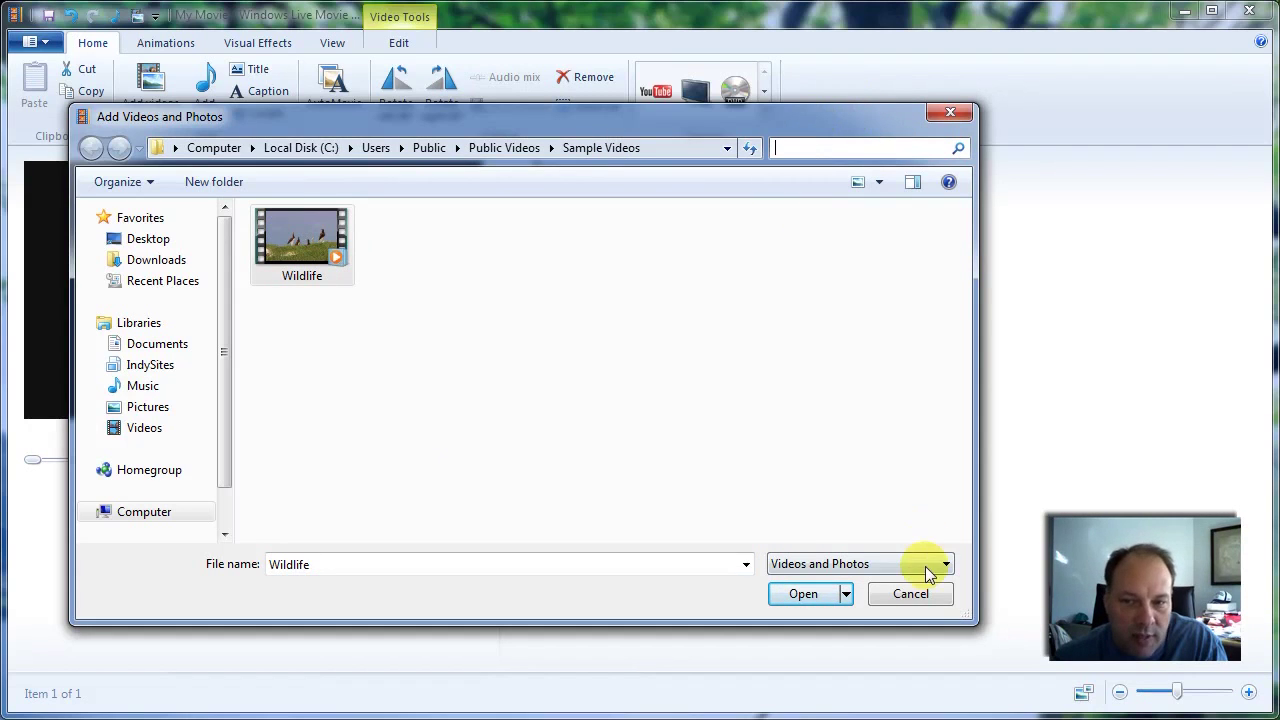
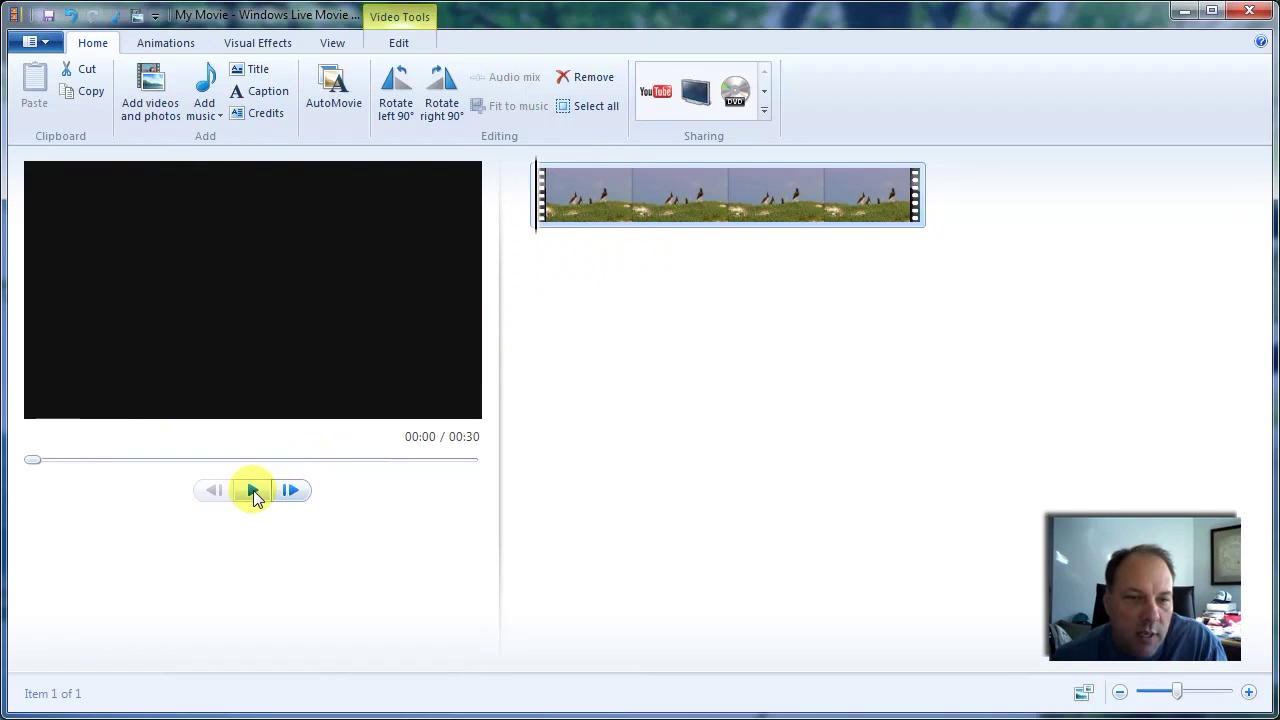
- Preview the Wildlife clip, pause playback and move the playhead back to about 00:08
click(253, 490)
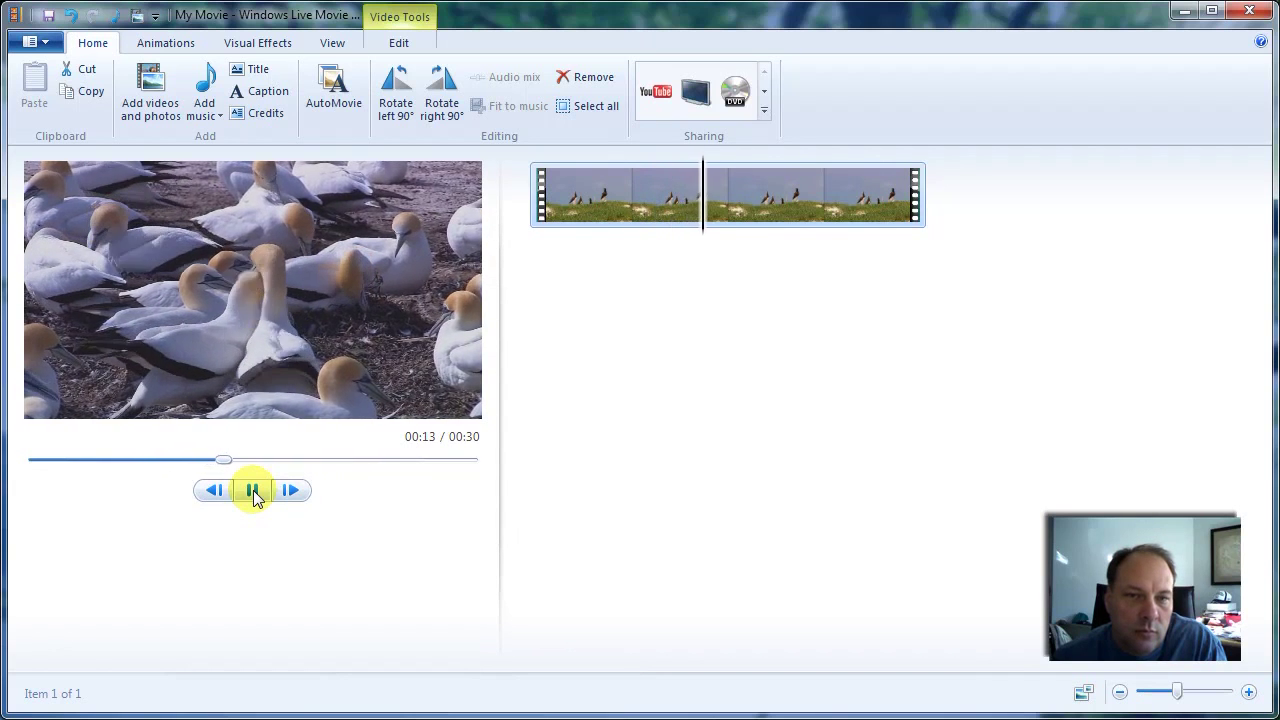
click(253, 492)
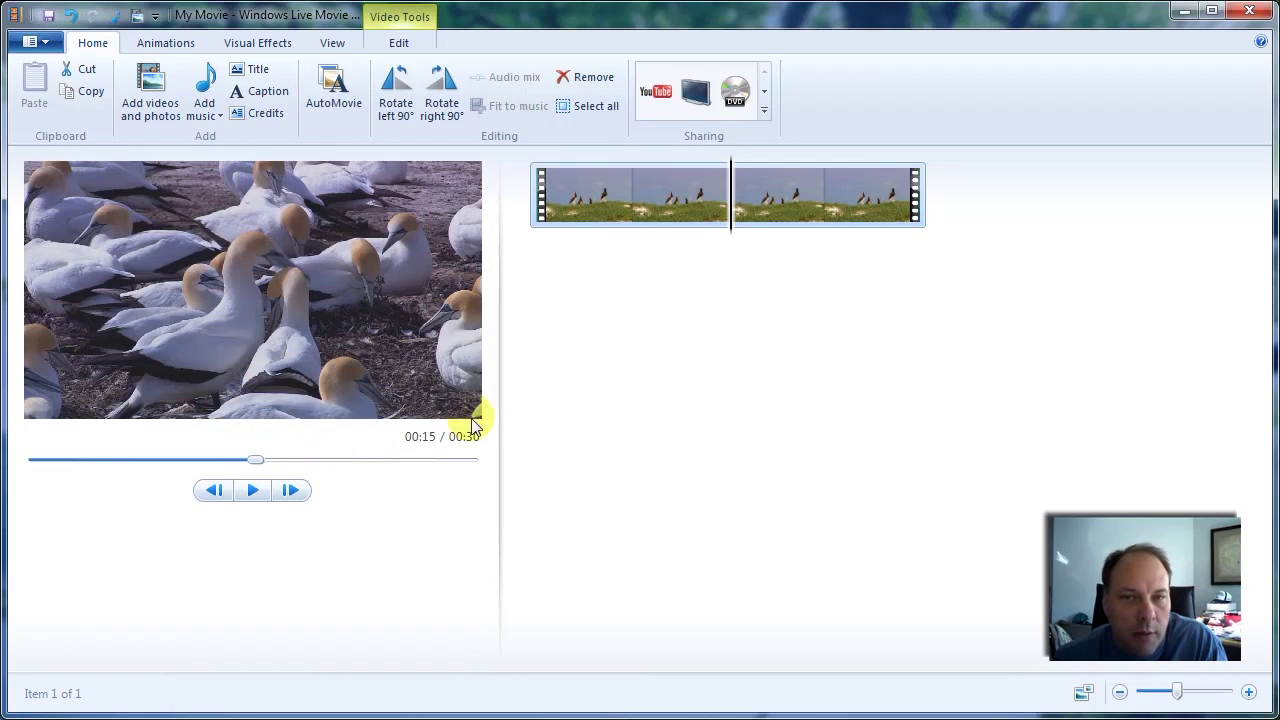
click(631, 200)
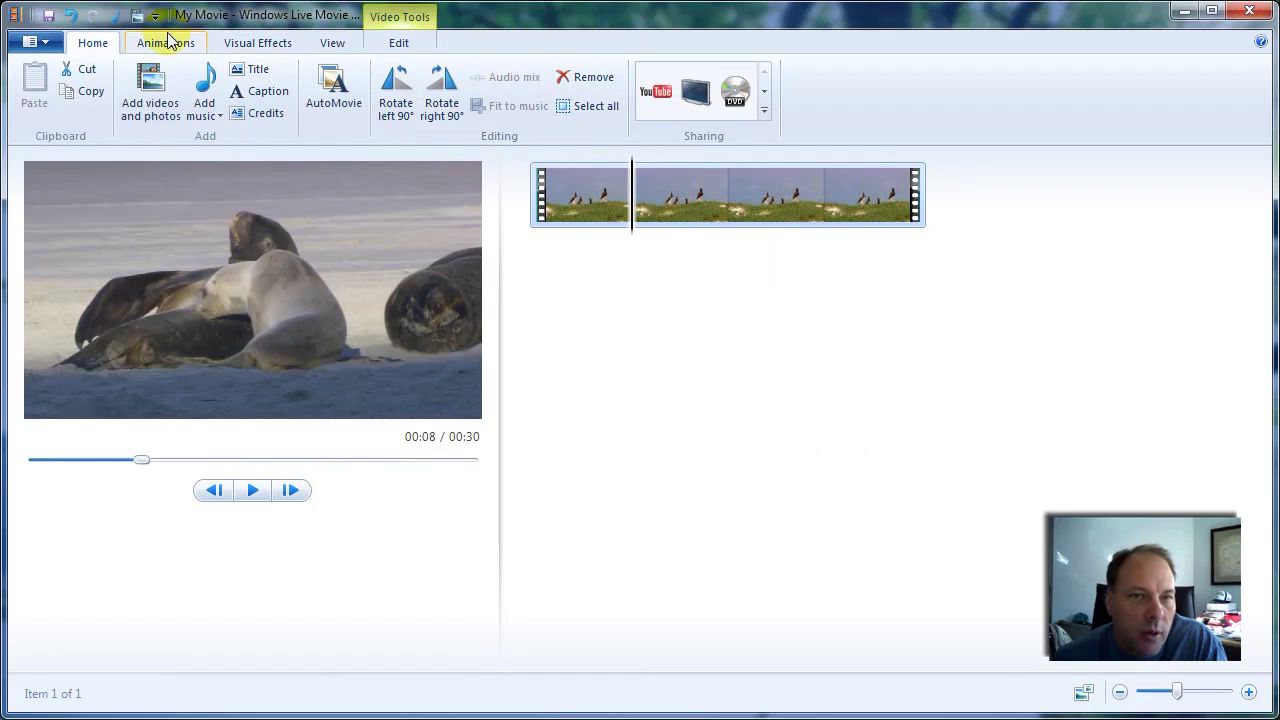
click(395, 48)
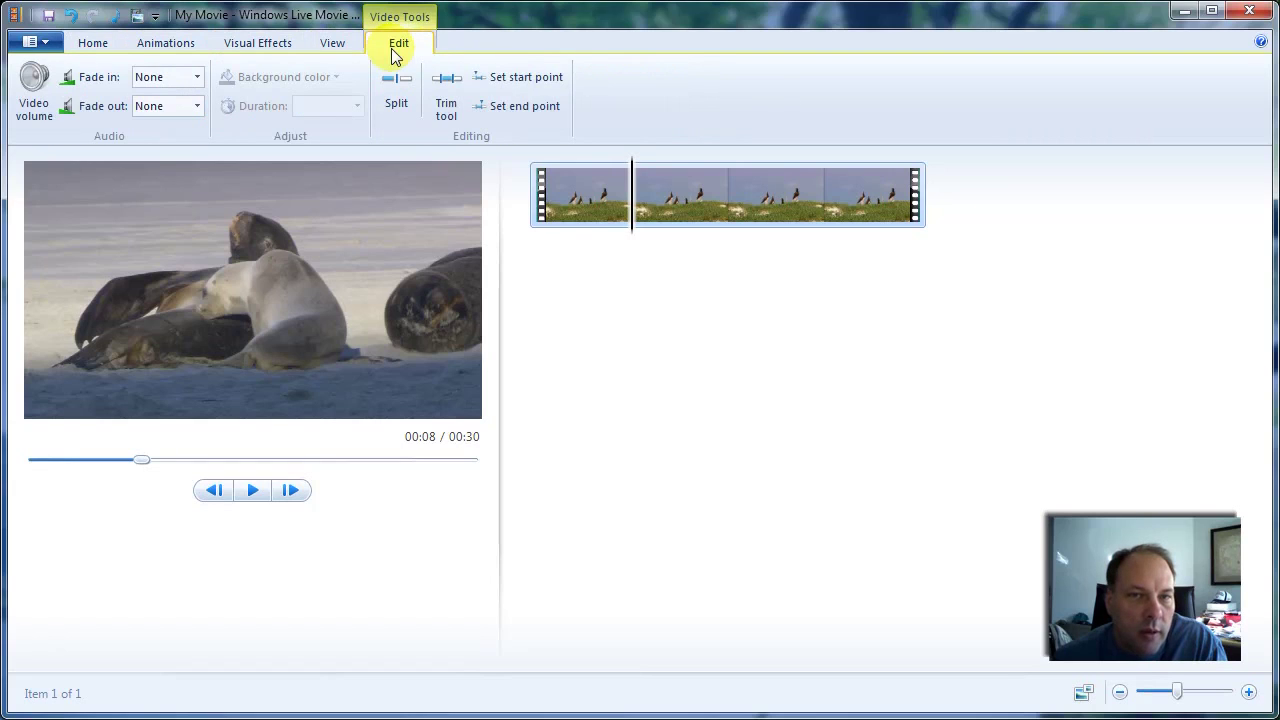
click(35, 82)
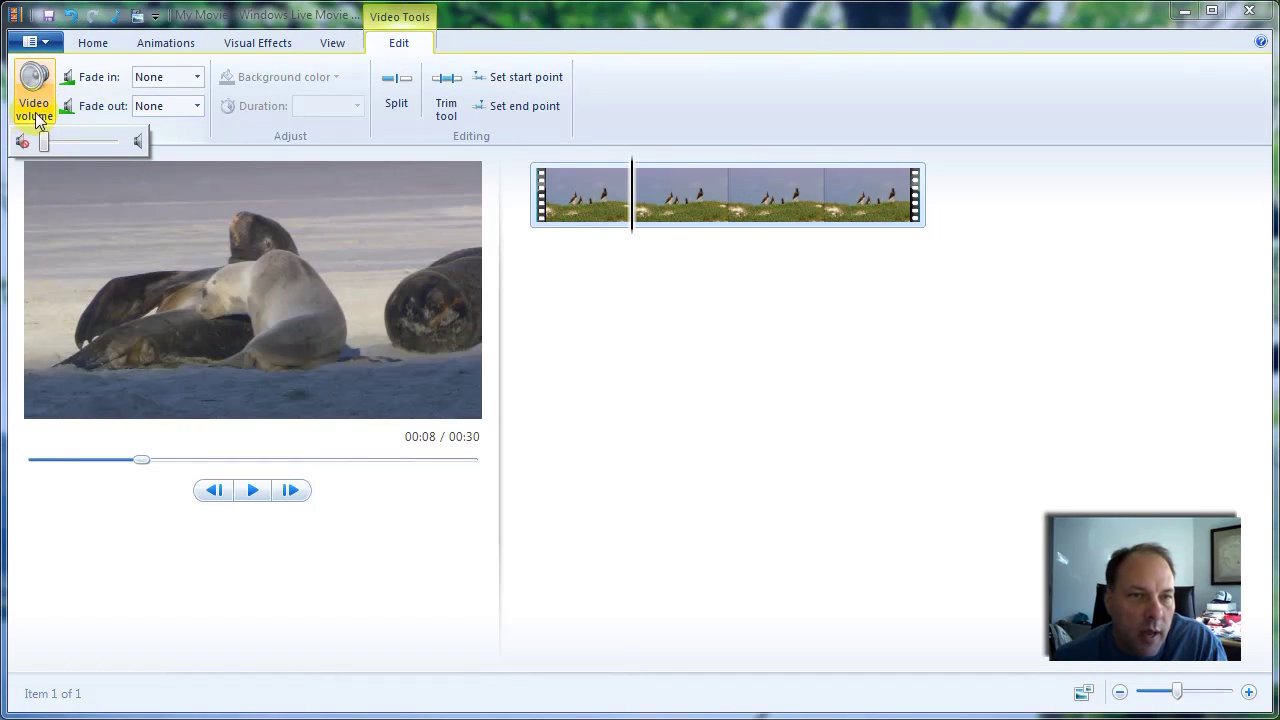
click(676, 356)
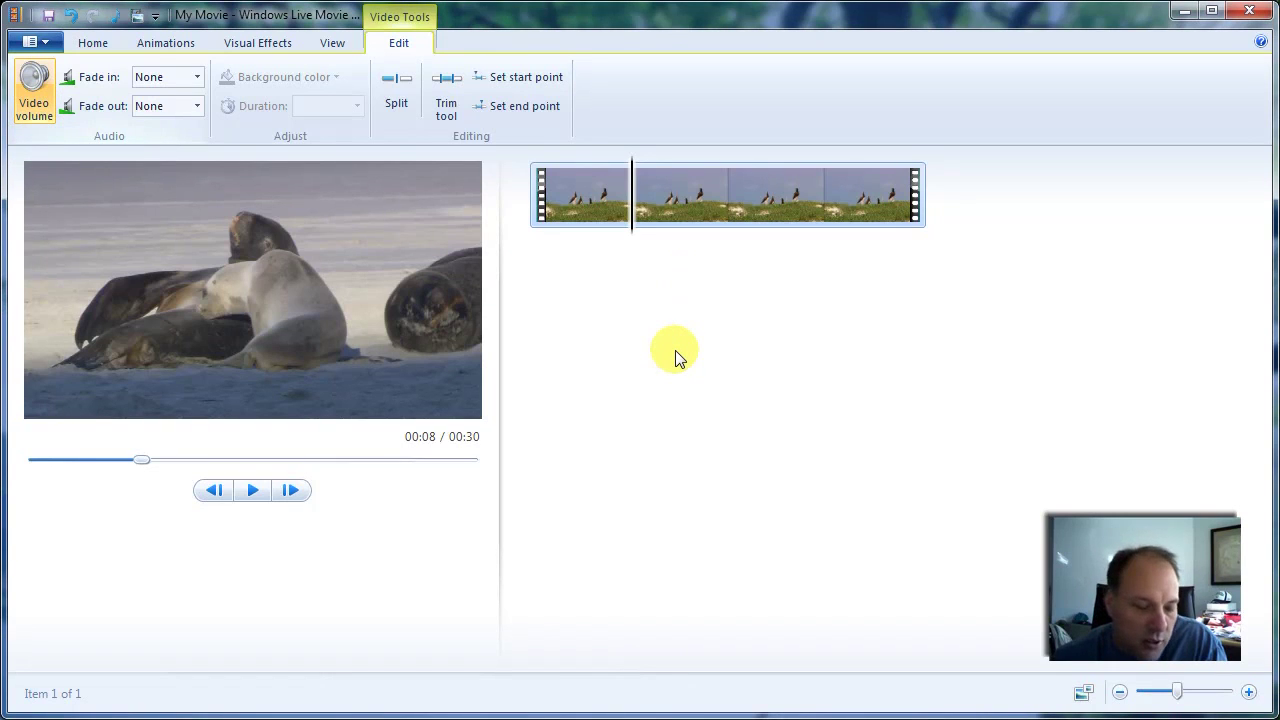
- Copy the Wildlife clip and place the duplicate directly after the original in the storyboard
right_click(726, 188)
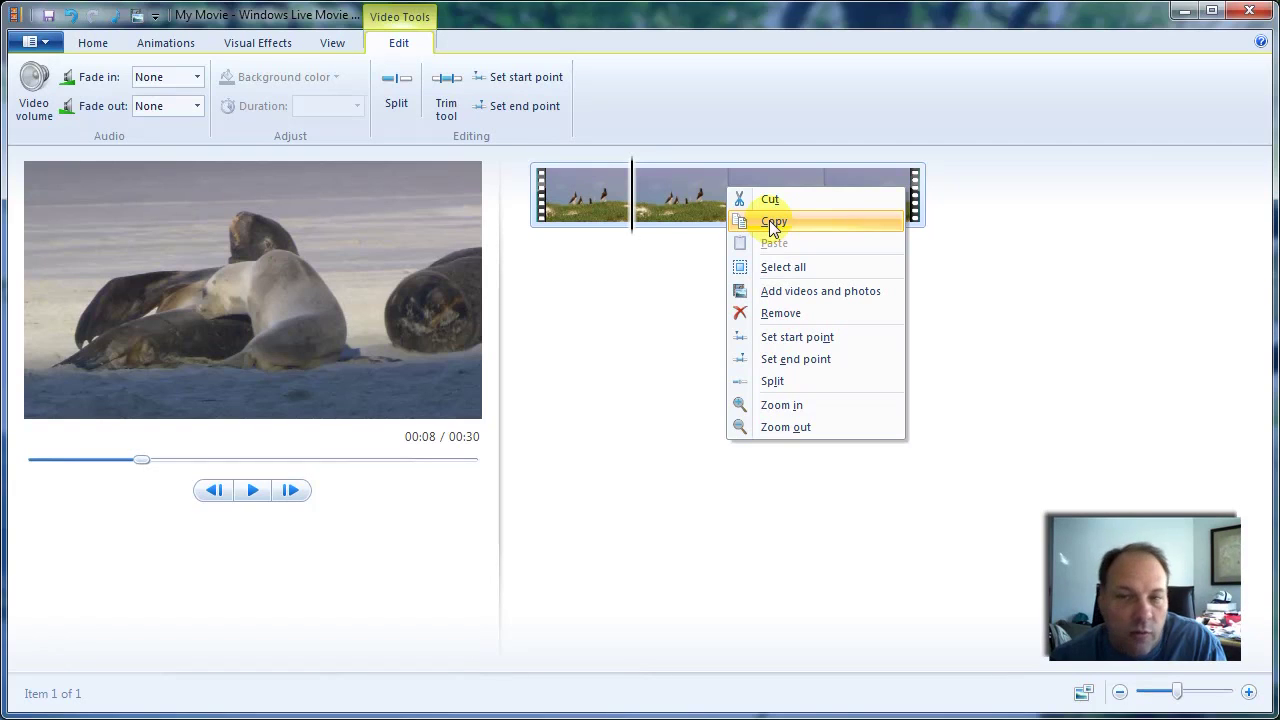
click(773, 224)
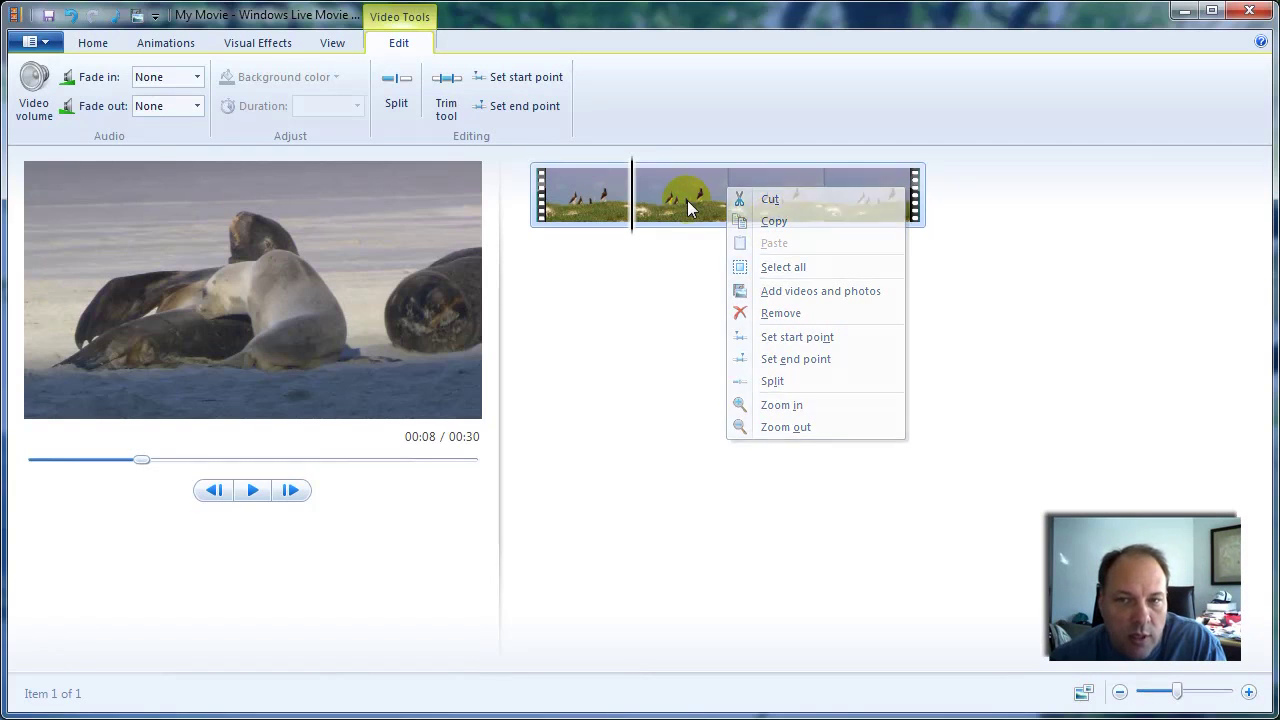
right_click(787, 210)
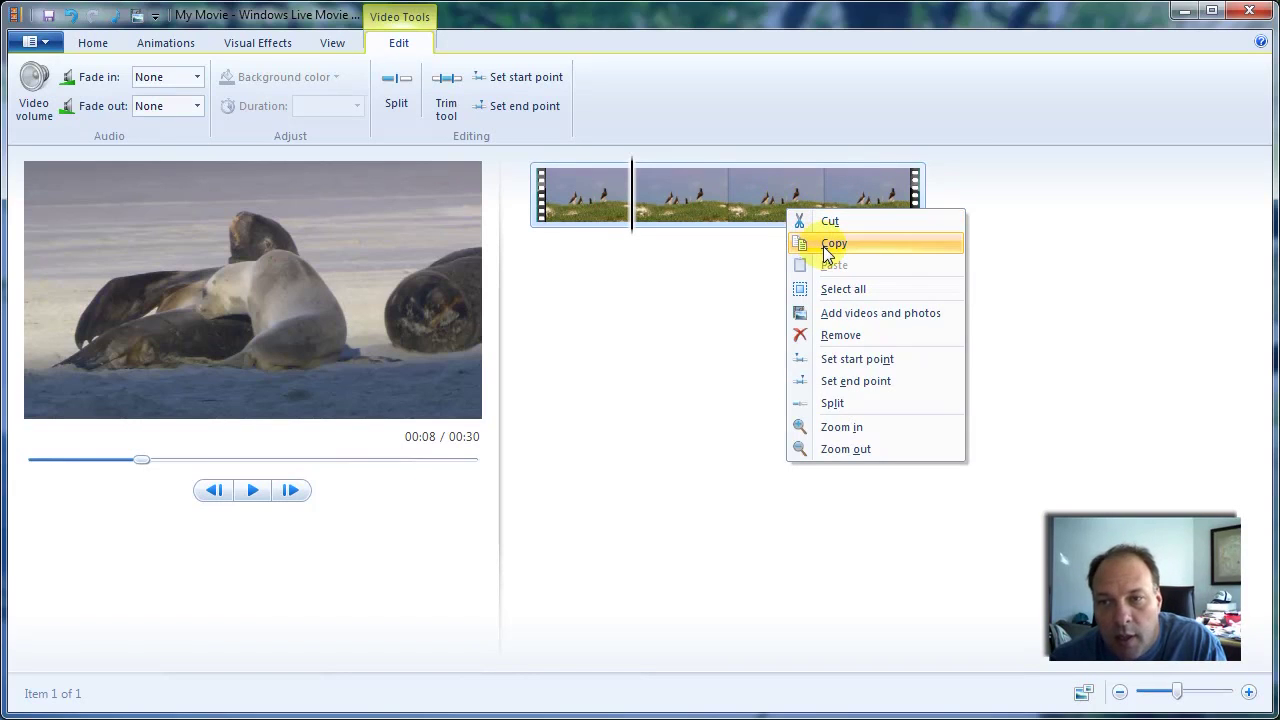
click(857, 187)
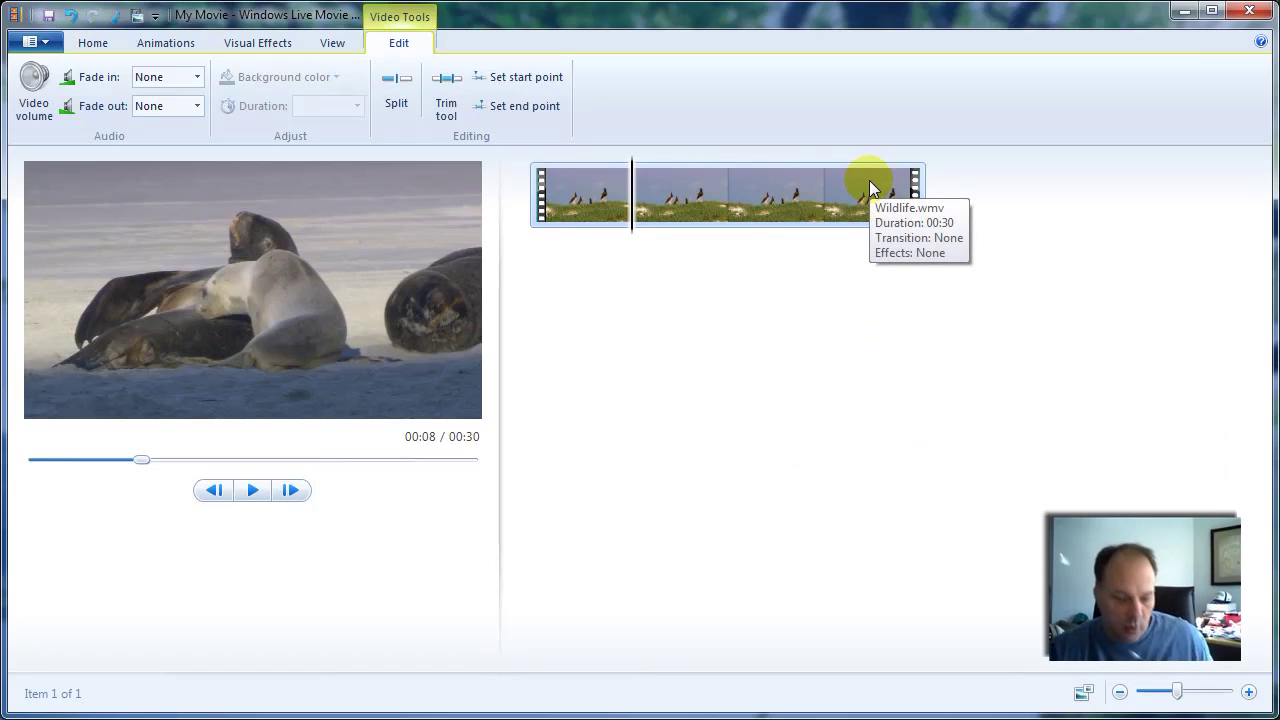
drag(795, 184, 1041, 222)
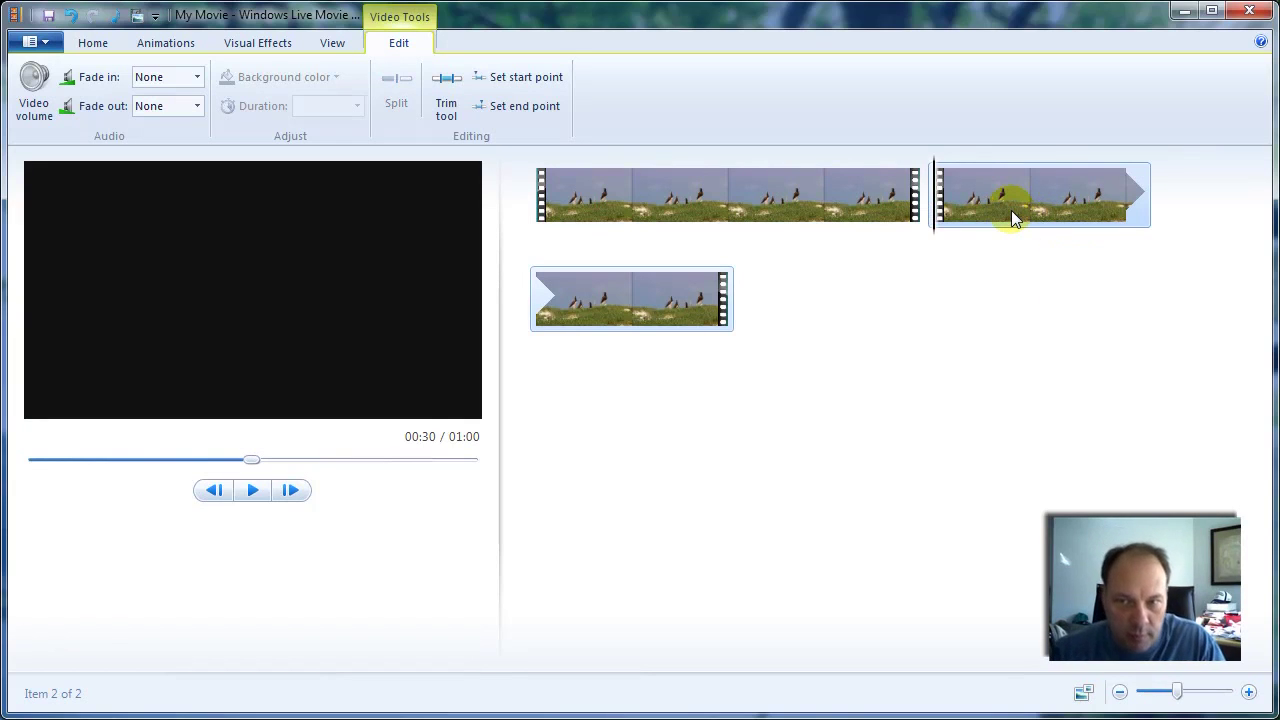
- Check the second clip's volume setting, and add three more copies of the Wildlife clip at the end of the storyboard
click(33, 88)
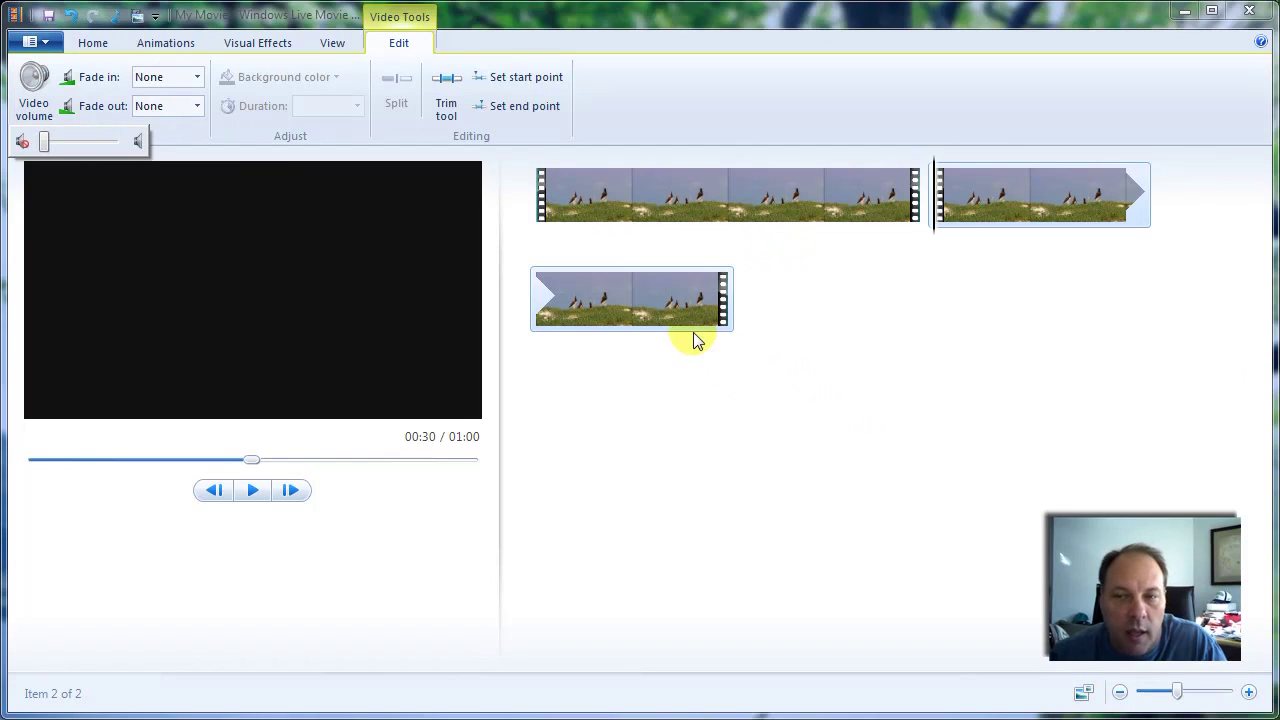
mouse_move(675, 302)
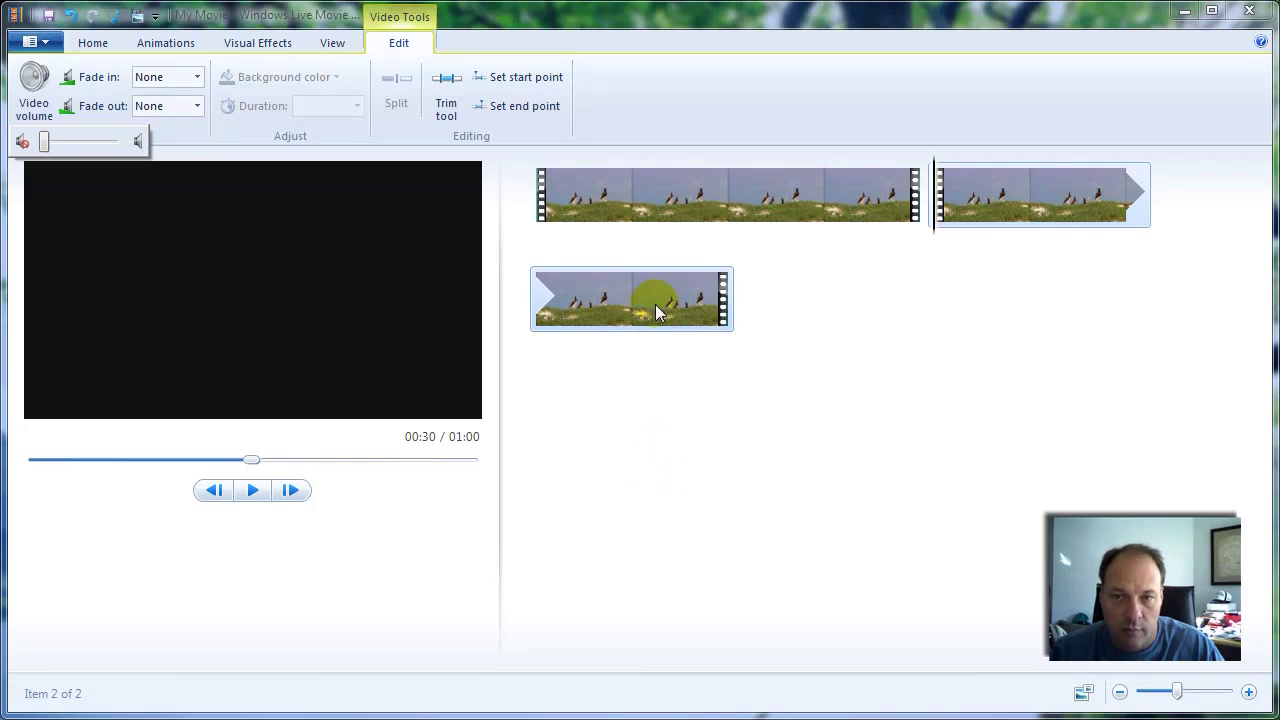
drag(675, 296, 823, 306)
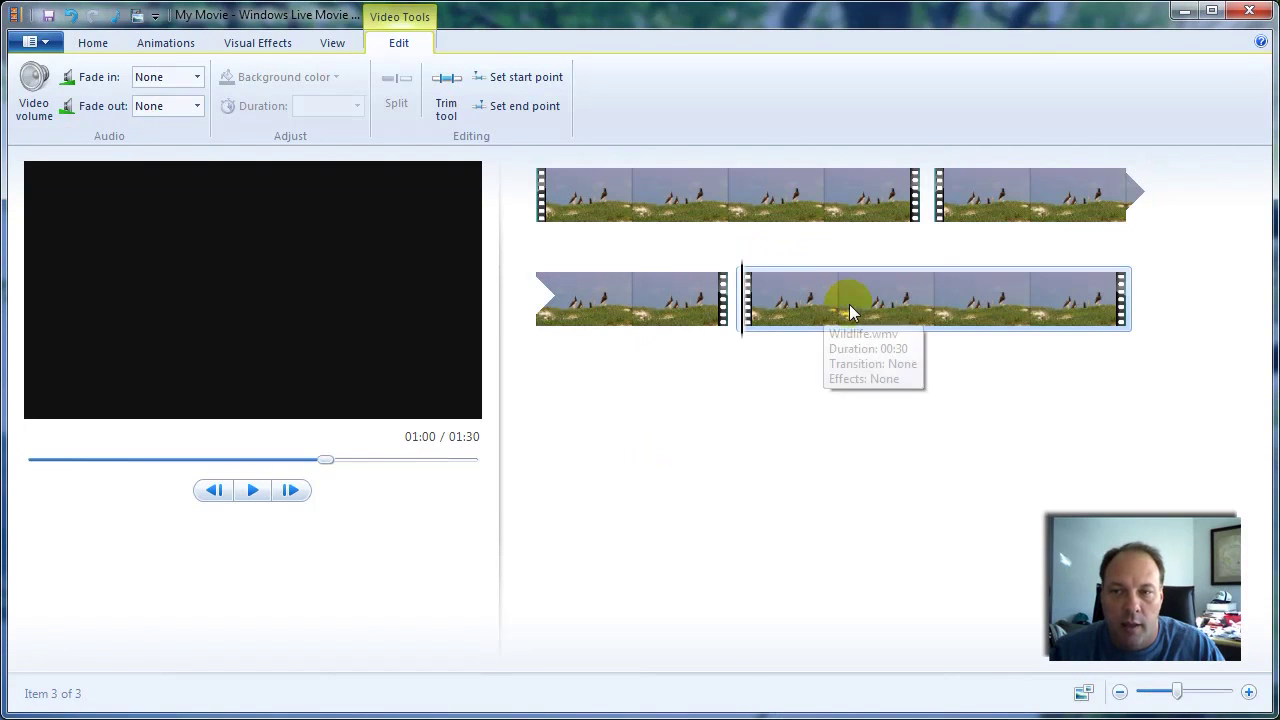
drag(937, 286, 1200, 334)
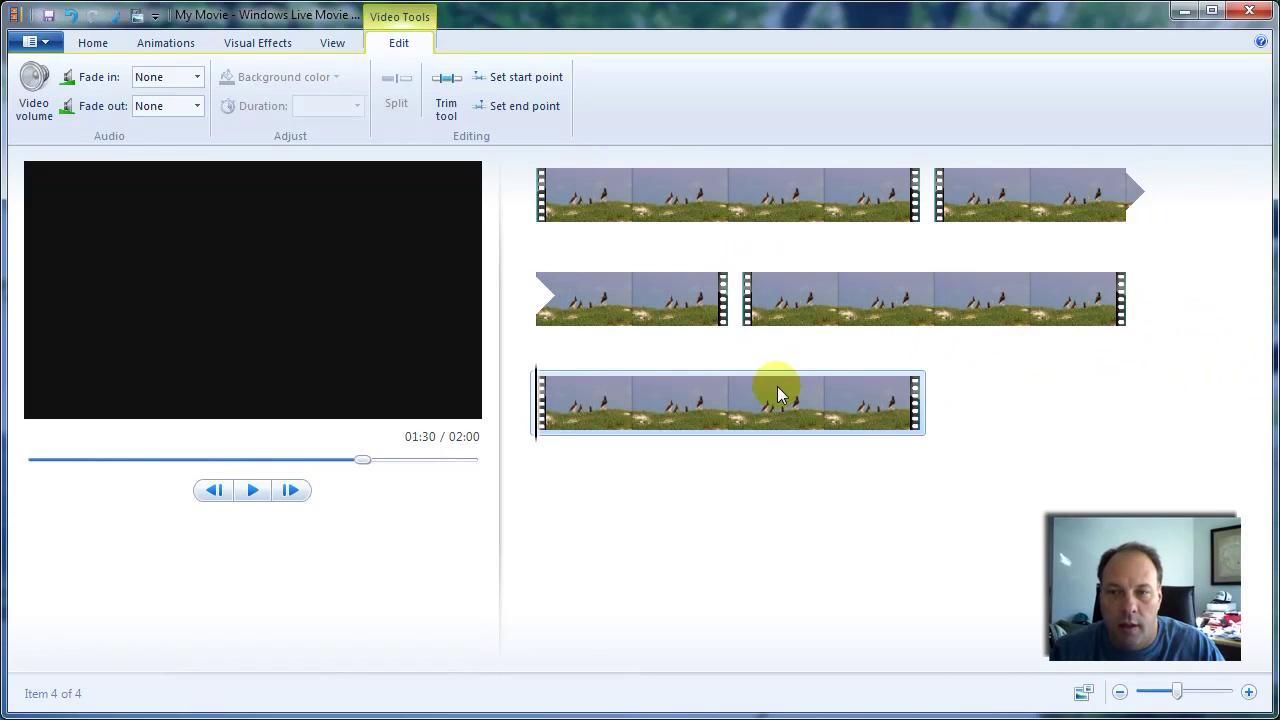
drag(773, 398, 1031, 412)
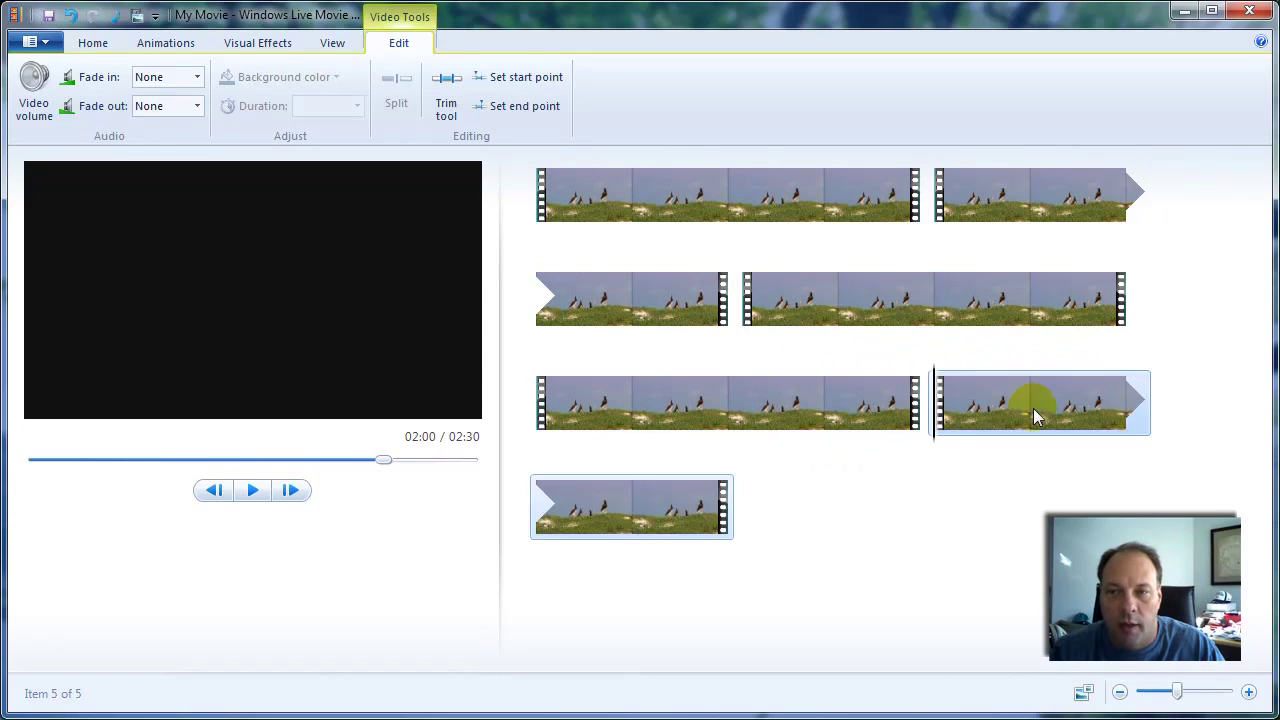
click(675, 194)
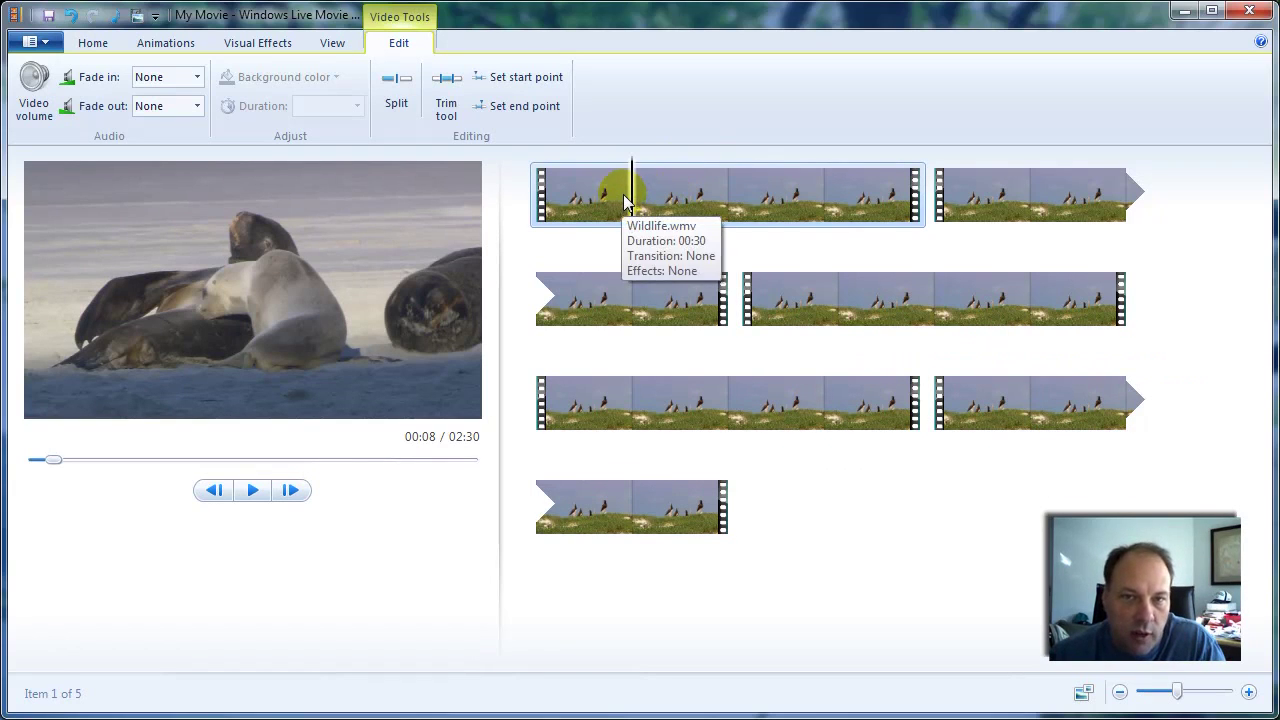
drag(689, 186, 649, 196)
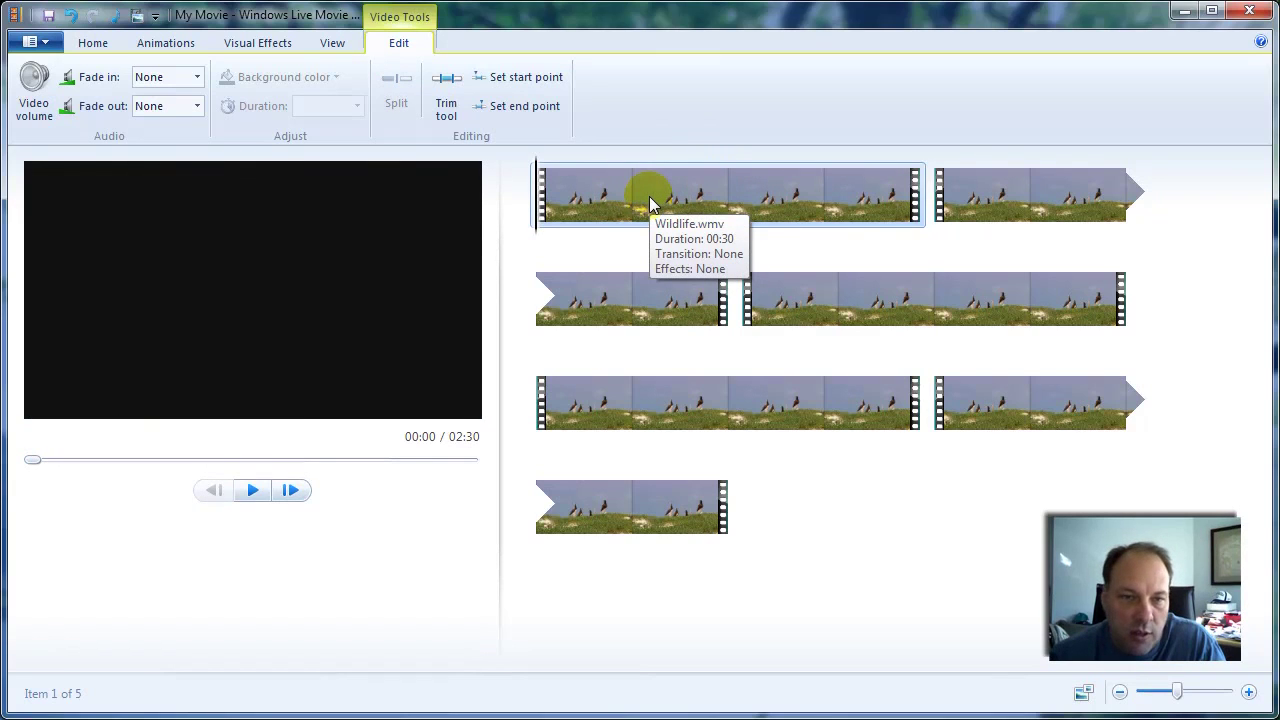
click(459, 94)
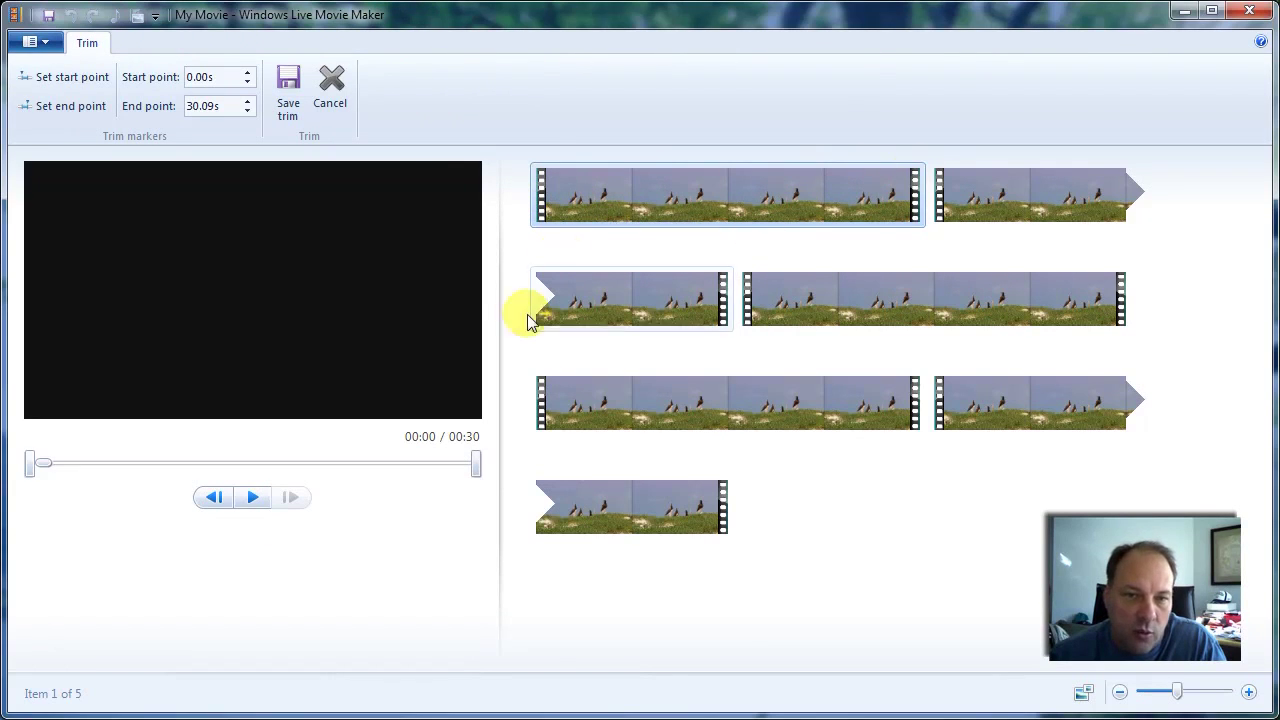
click(475, 468)
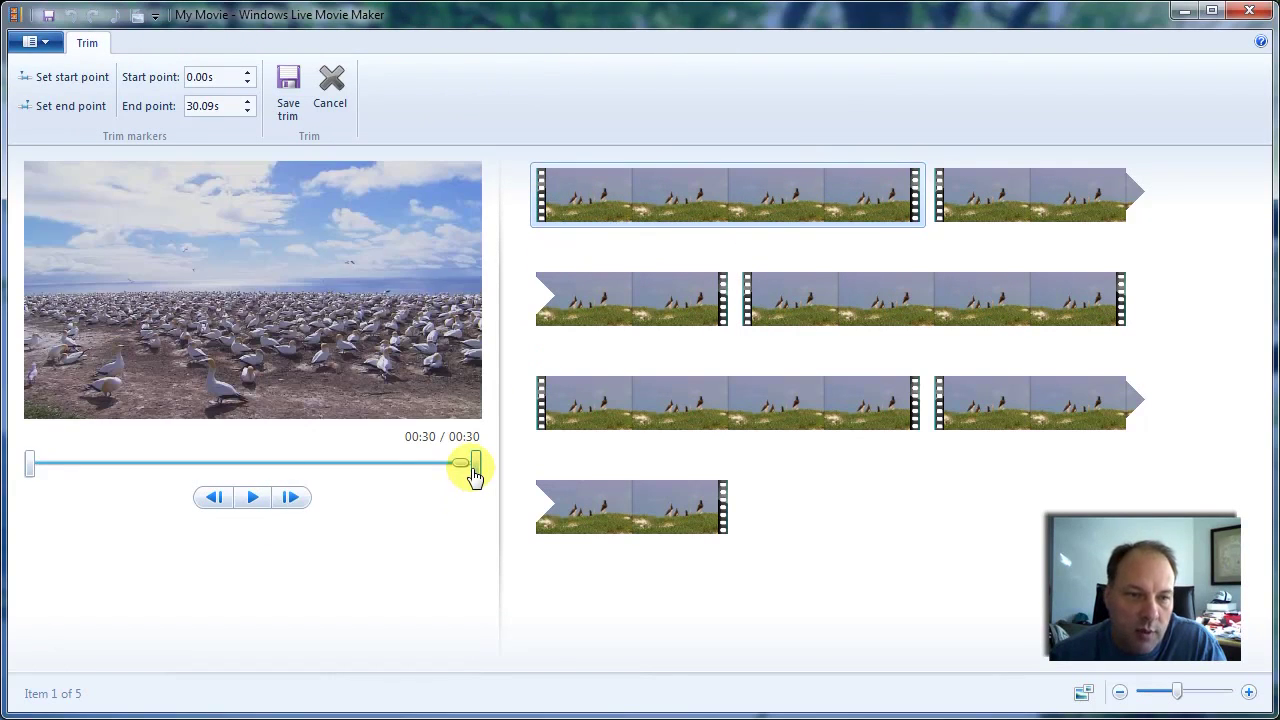
click(42, 470)
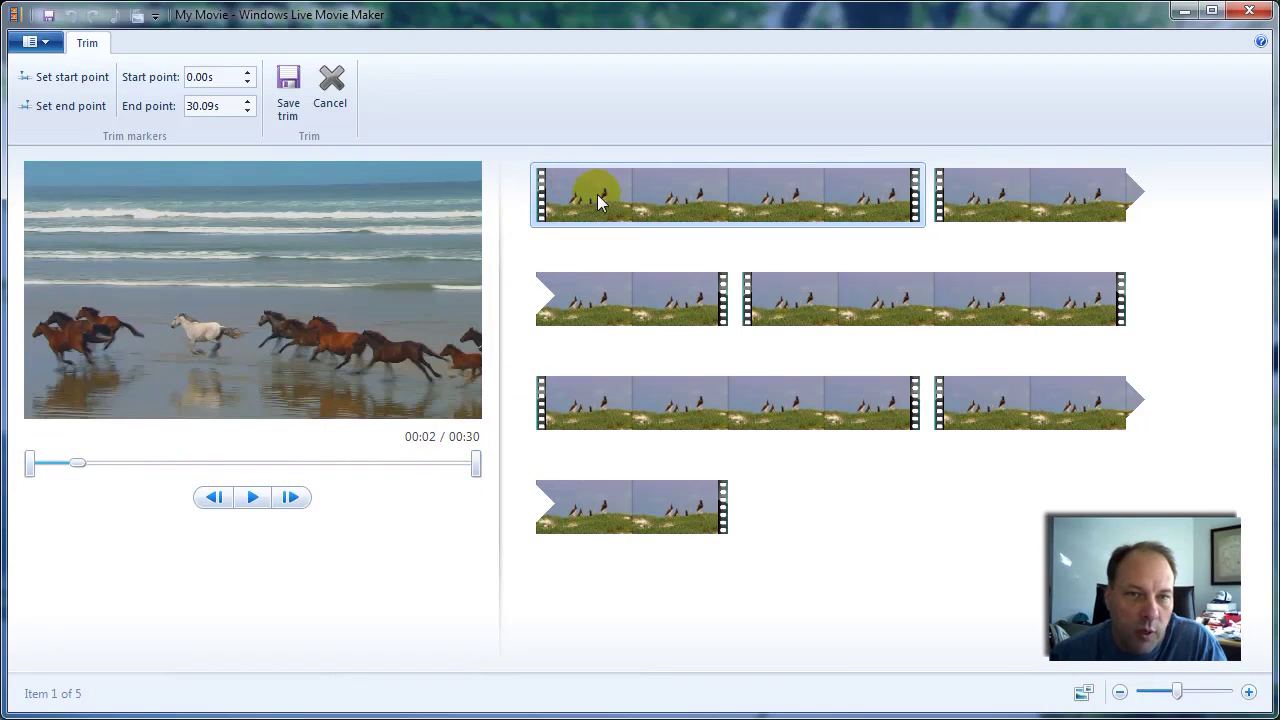
click(330, 92)
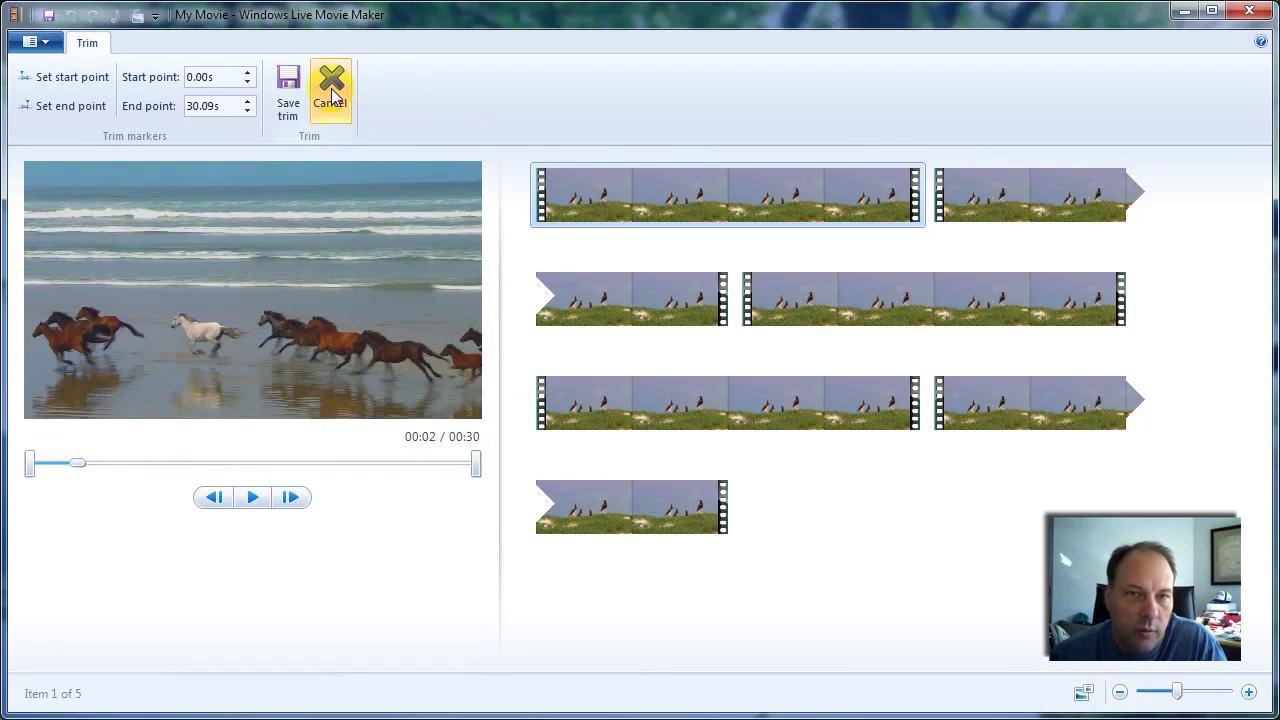
- Open the first Wildlife clip in the Trim tool and move the playhead to its very beginning
click(660, 198)
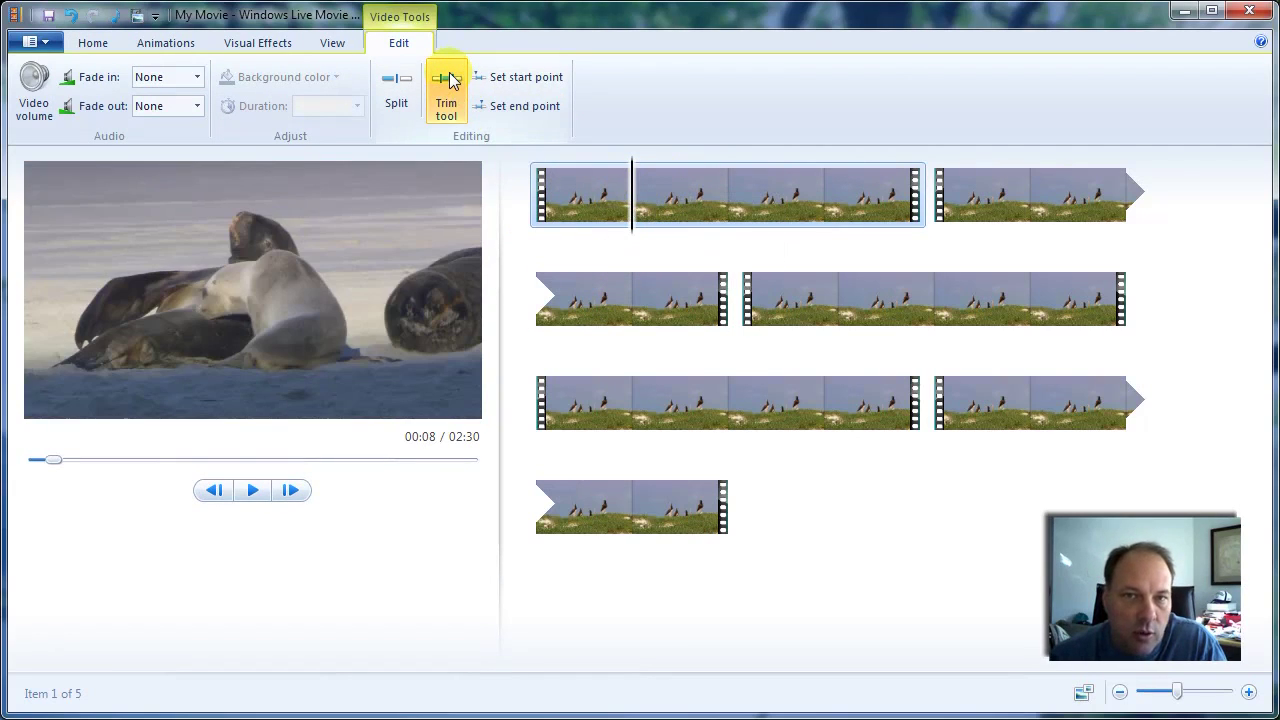
click(447, 82)
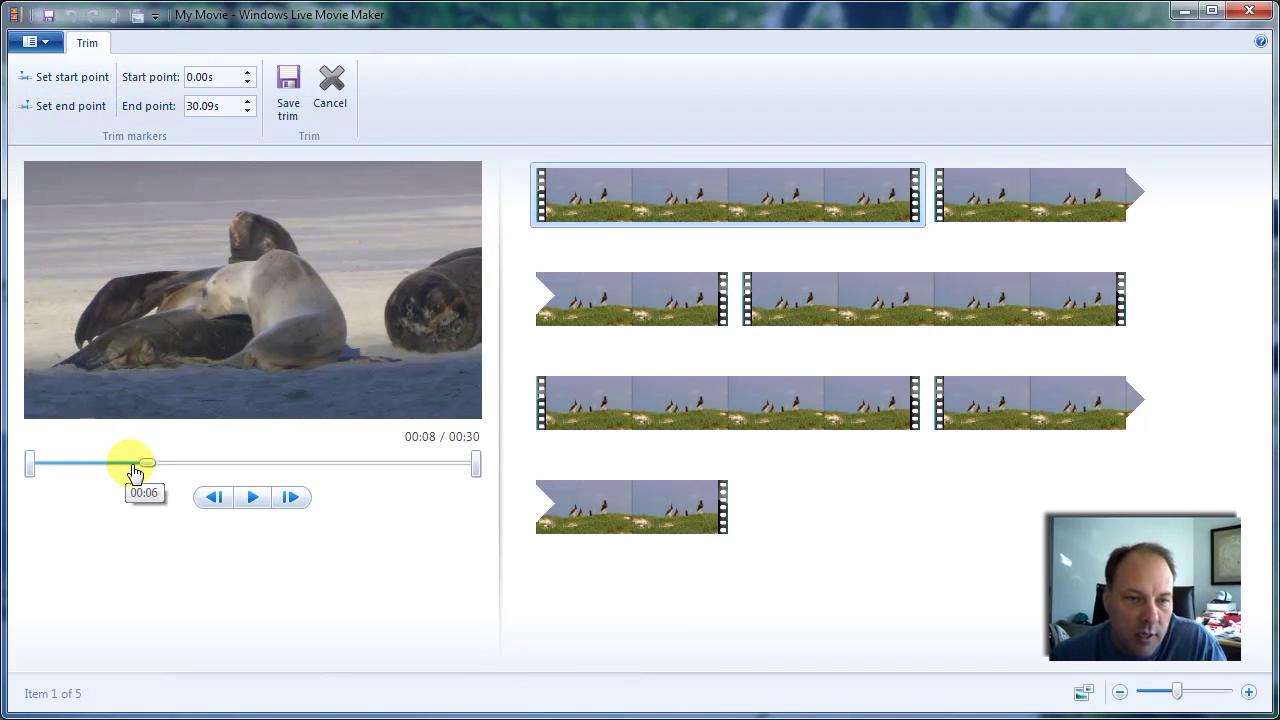
drag(148, 470, 14, 471)
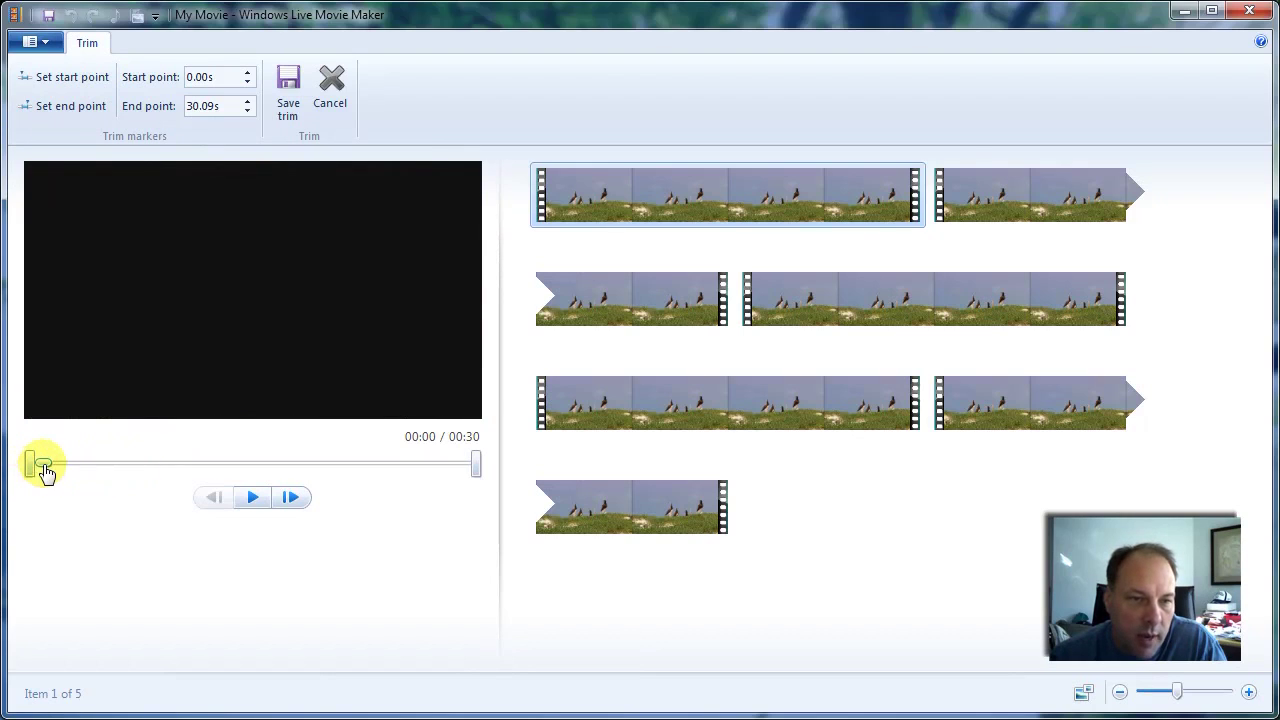
mouse_move(43, 466)
mouse_down()
mouse_move(131, 471)
mouse_move(35, 487)
mouse_up()
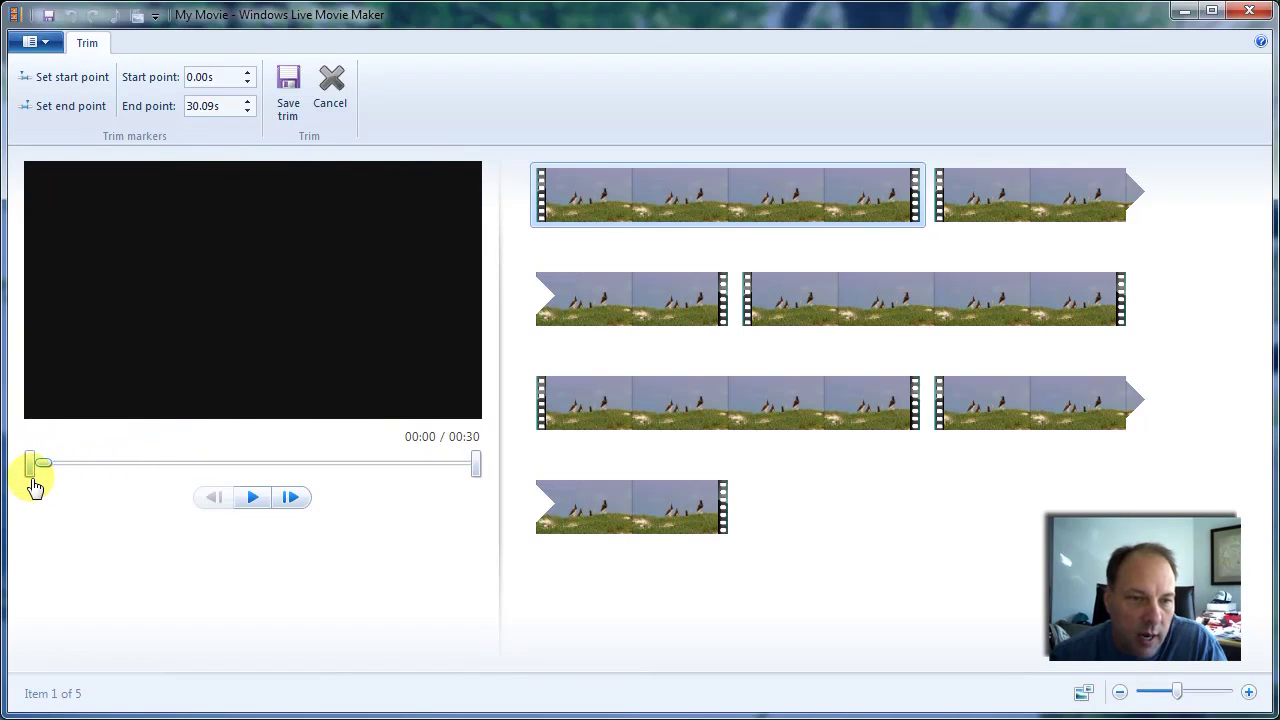
- Locate the first frame showing the horses, just after the black opening frame, and set the trim start point there at 0.03s
click(253, 503)
click(252, 502)
click(212, 500)
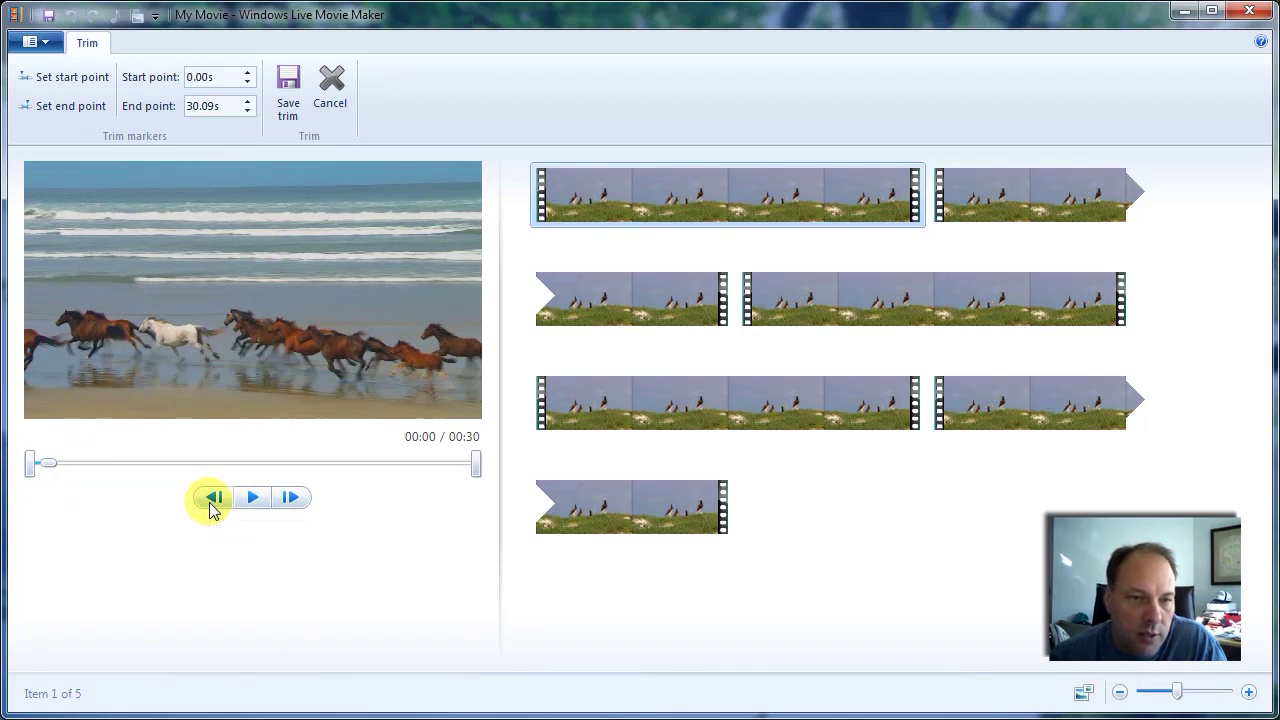
click(212, 500)
click(212, 500)
click(212, 500)
click(212, 500)
click(212, 500)
click(212, 500)
click(212, 500)
click(212, 500)
click(212, 500)
click(212, 500)
click(212, 500)
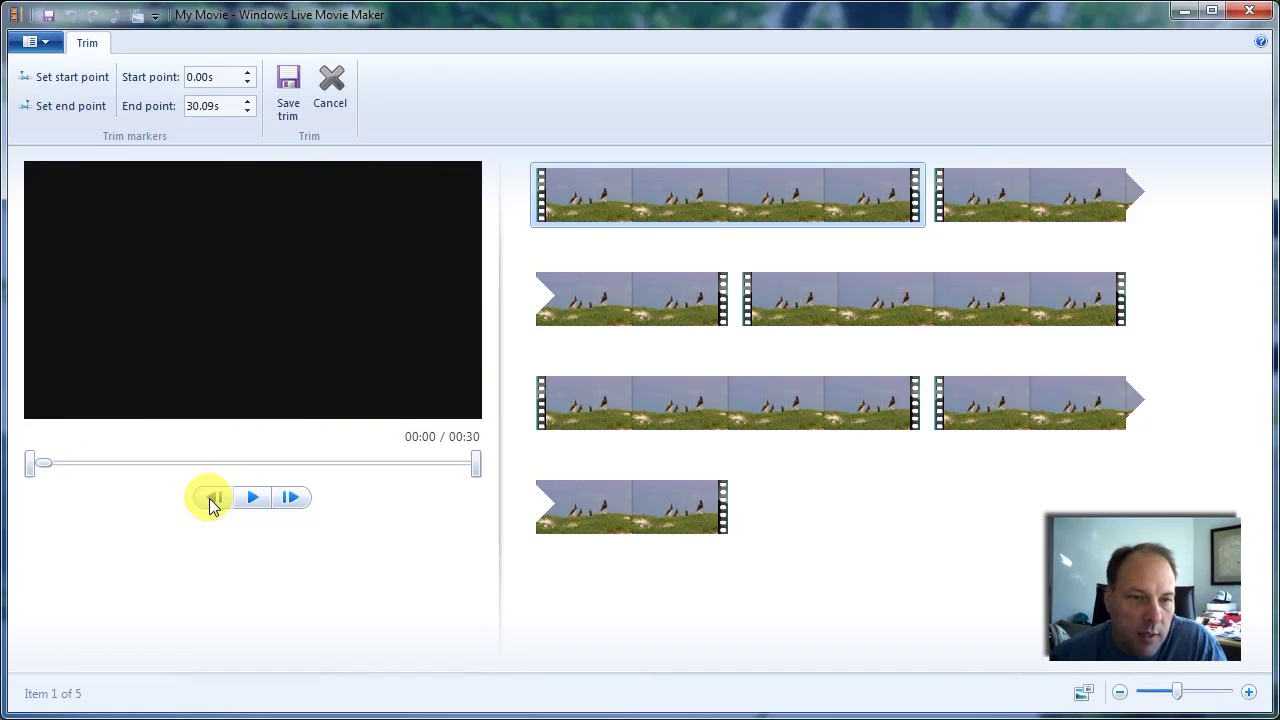
click(289, 498)
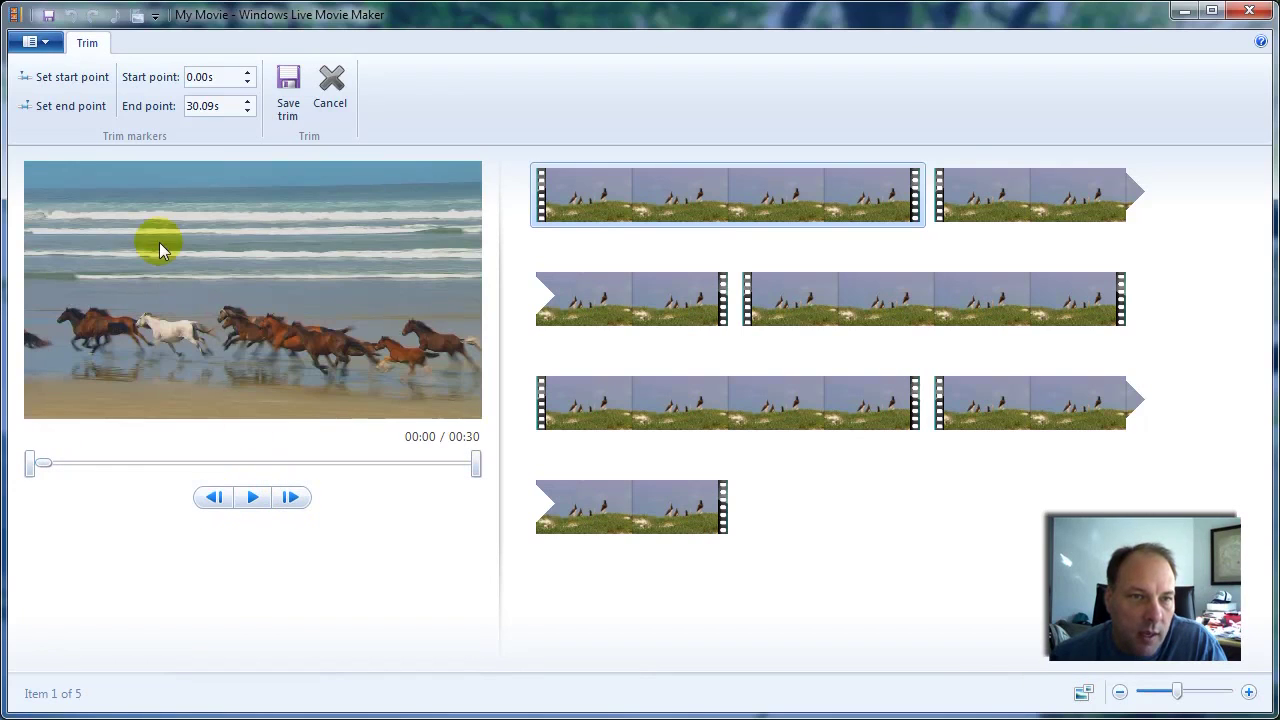
click(73, 78)
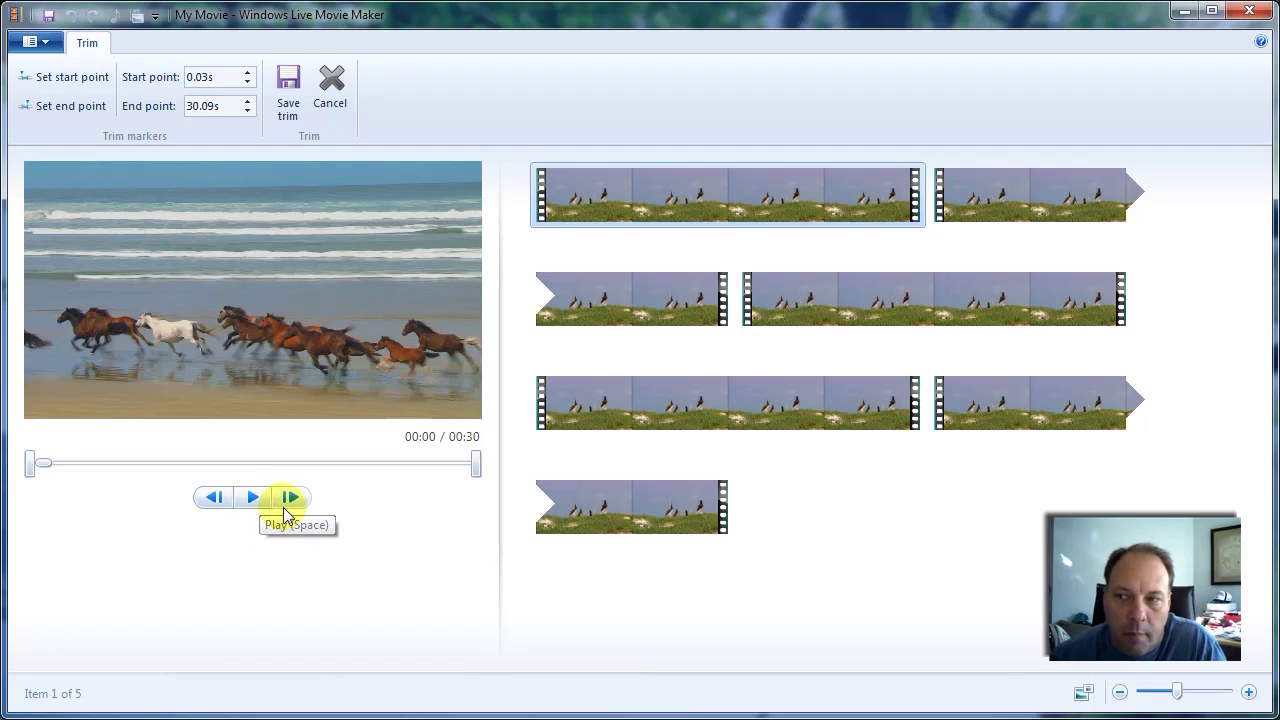
- Locate the last horse frame before the scene changes to the birds, set the end point there at 4.16s, and save the trim
click(250, 497)
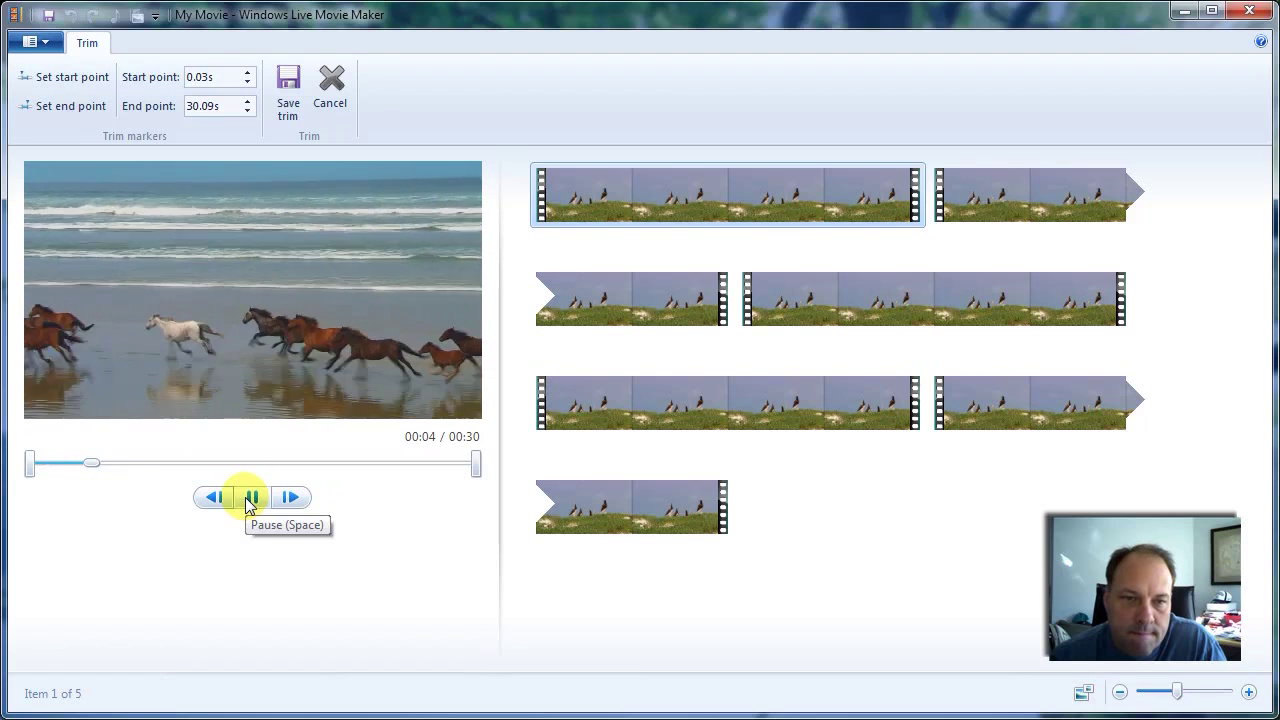
click(249, 500)
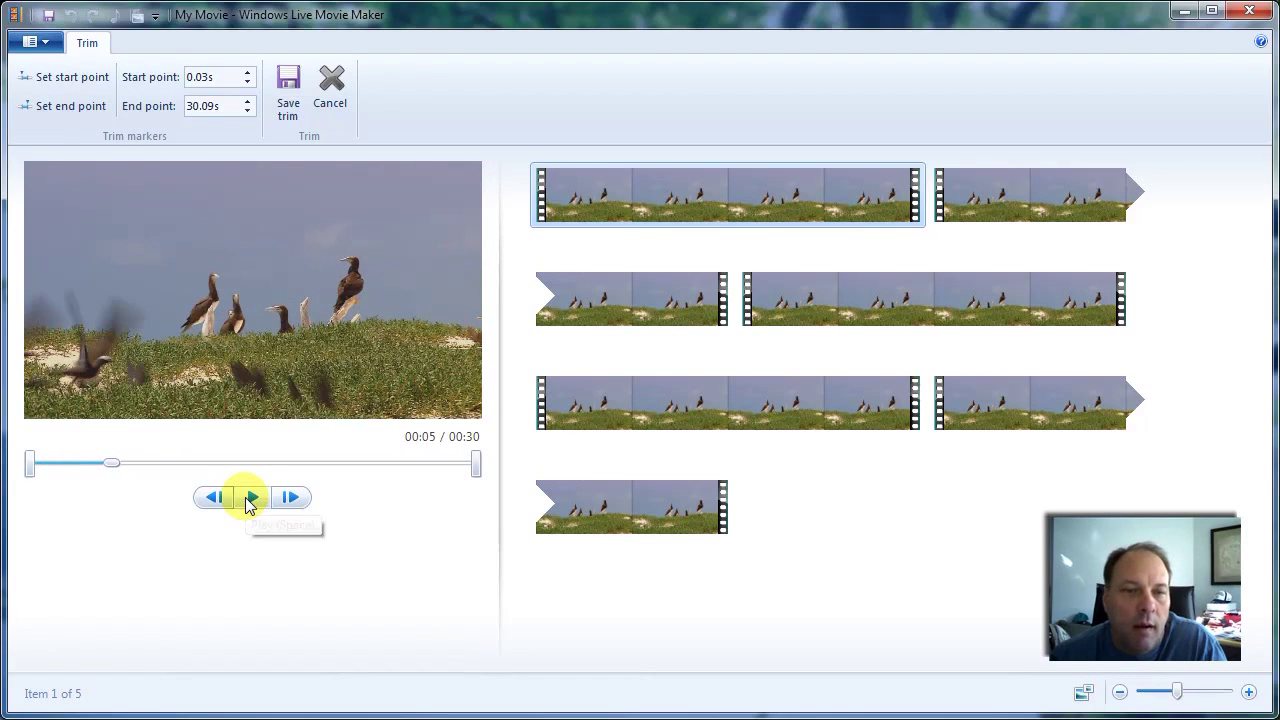
click(216, 504)
click(218, 507)
click(218, 507)
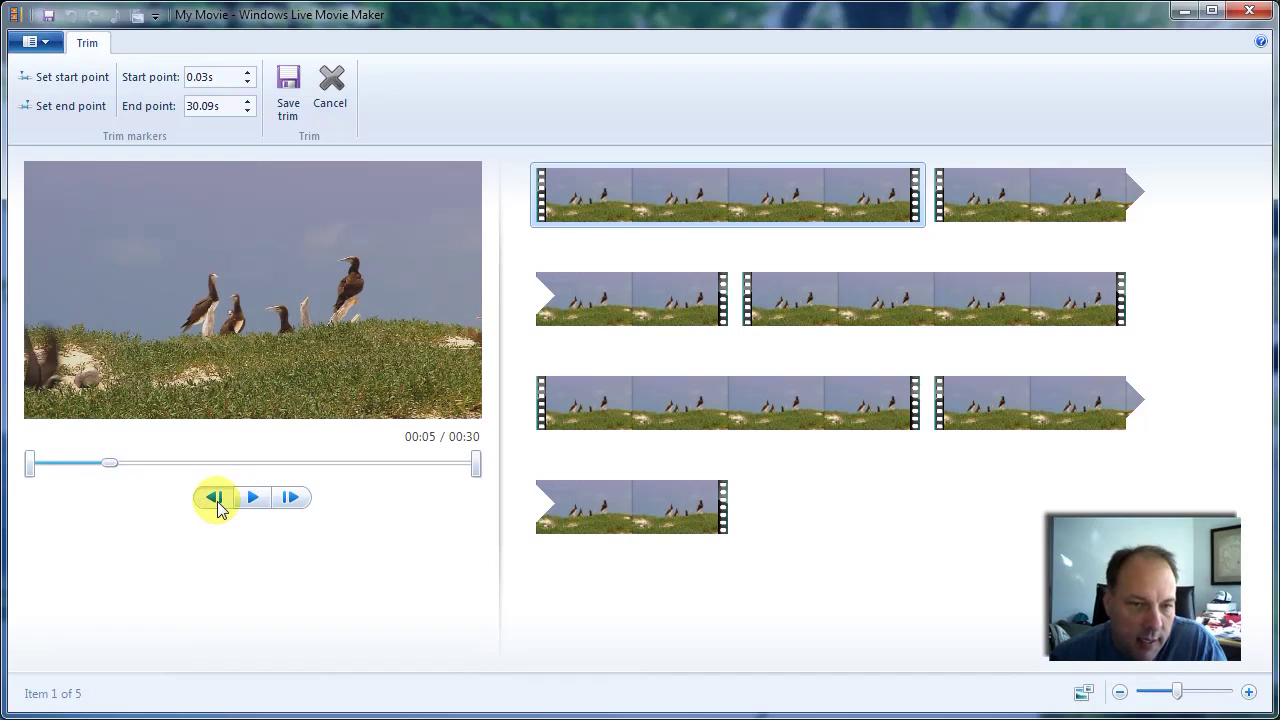
click(218, 507)
click(218, 507)
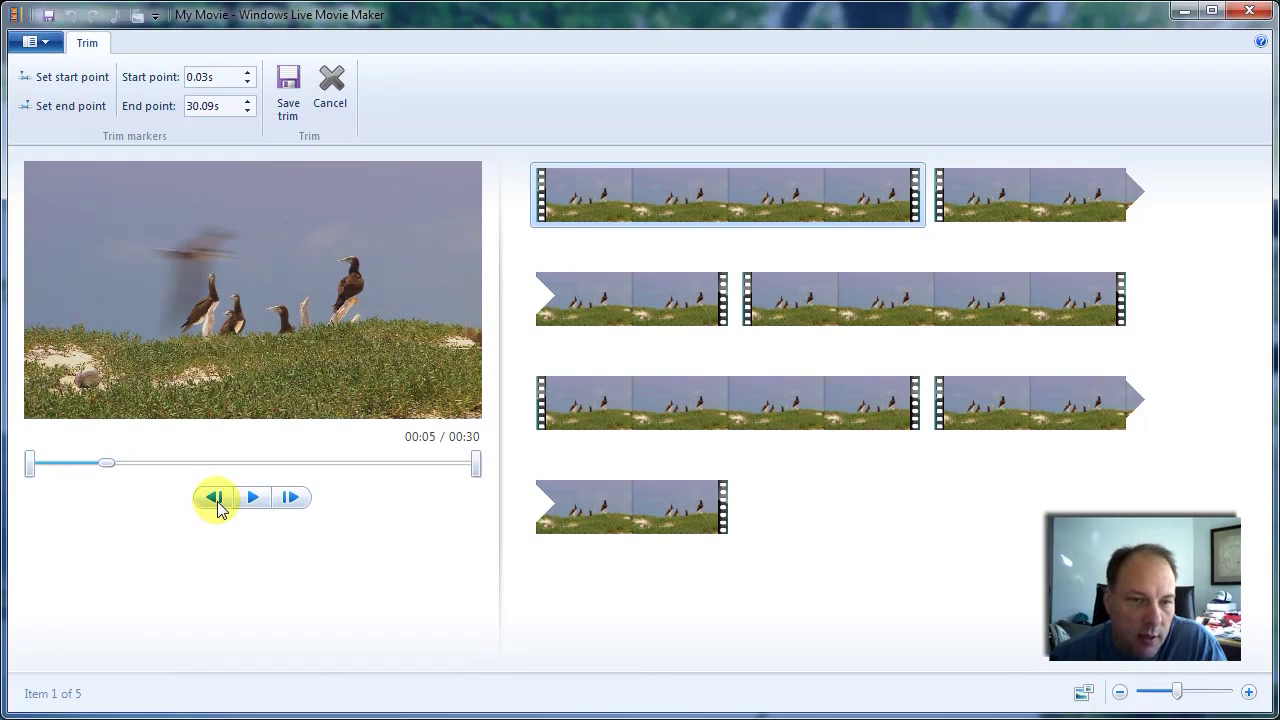
click(218, 507)
click(218, 507)
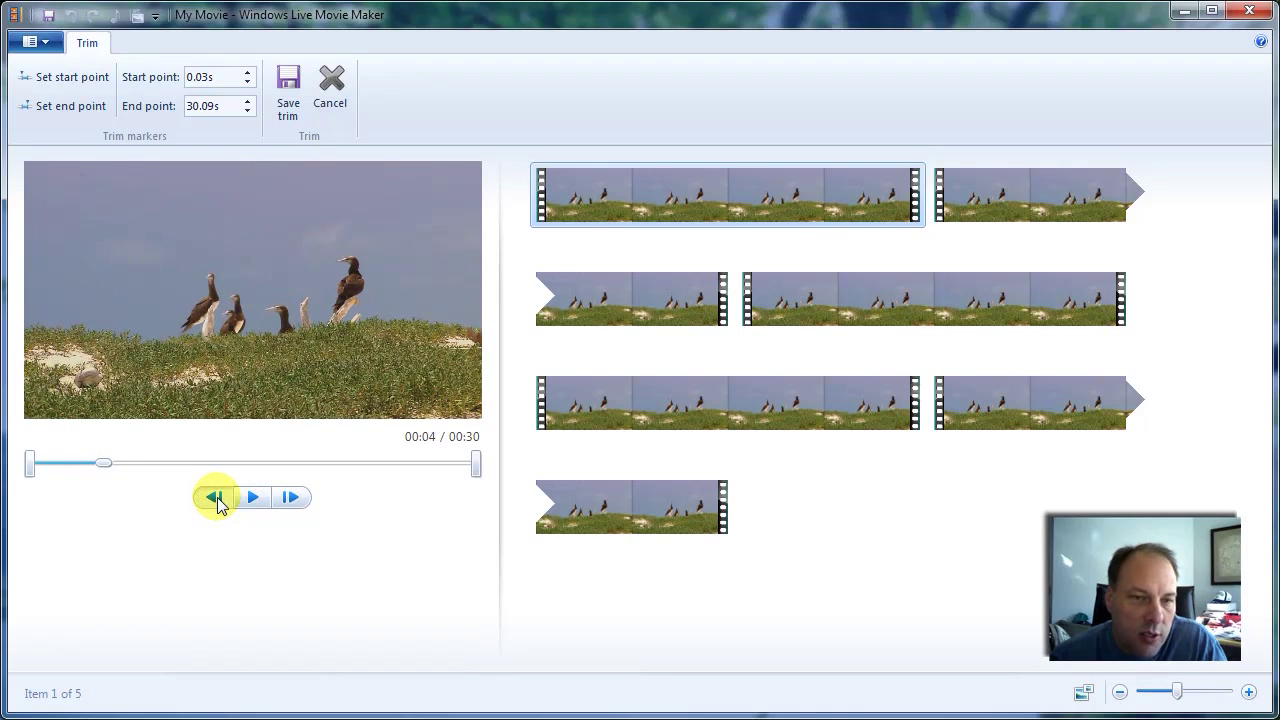
click(218, 498)
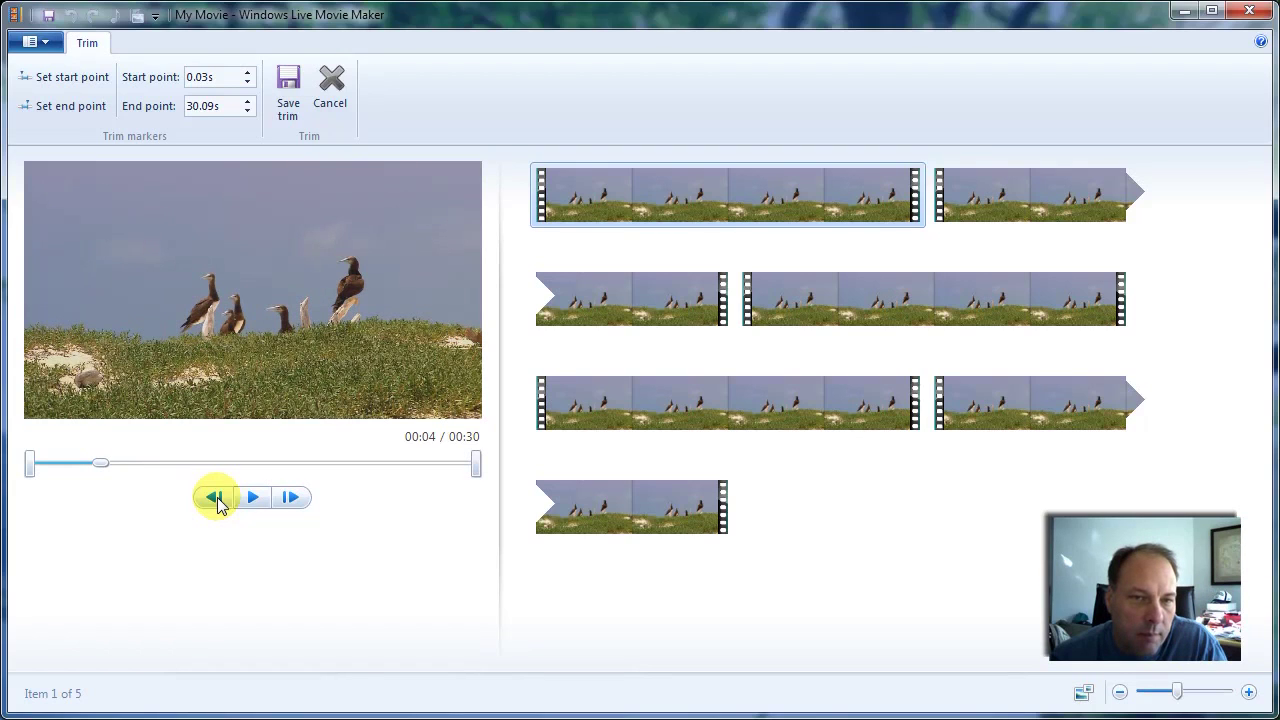
click(218, 503)
click(294, 500)
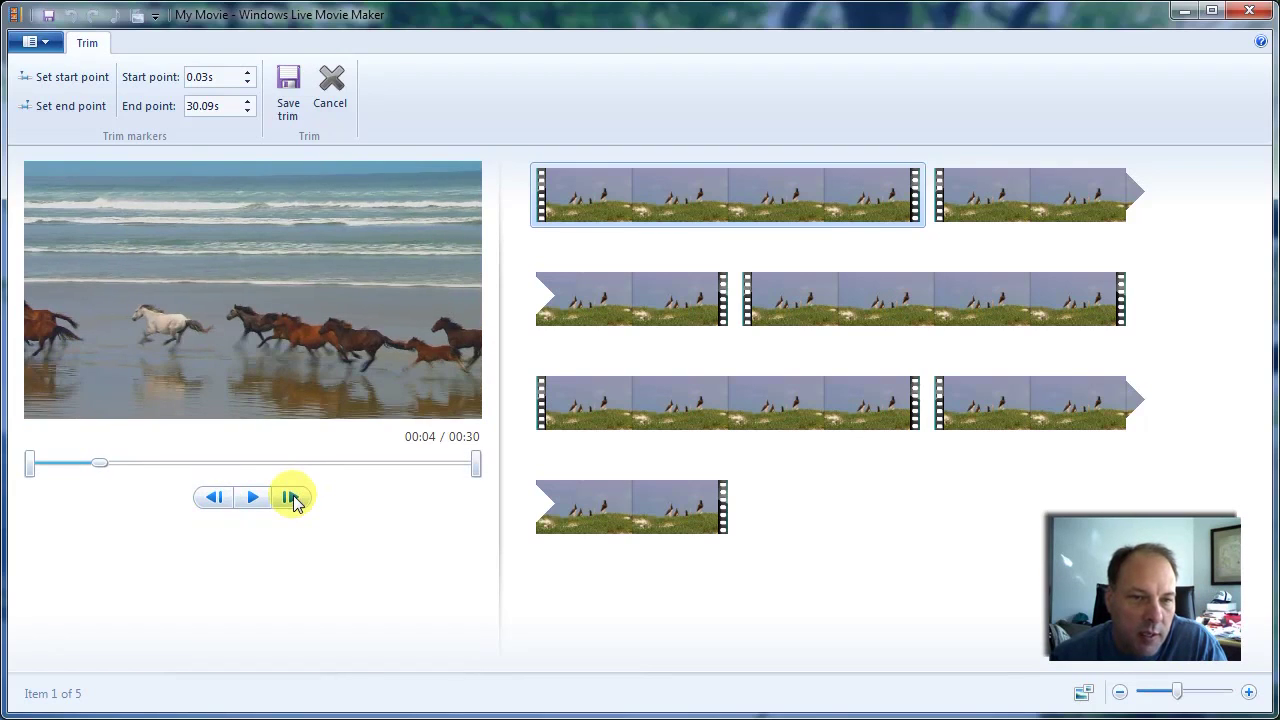
click(294, 500)
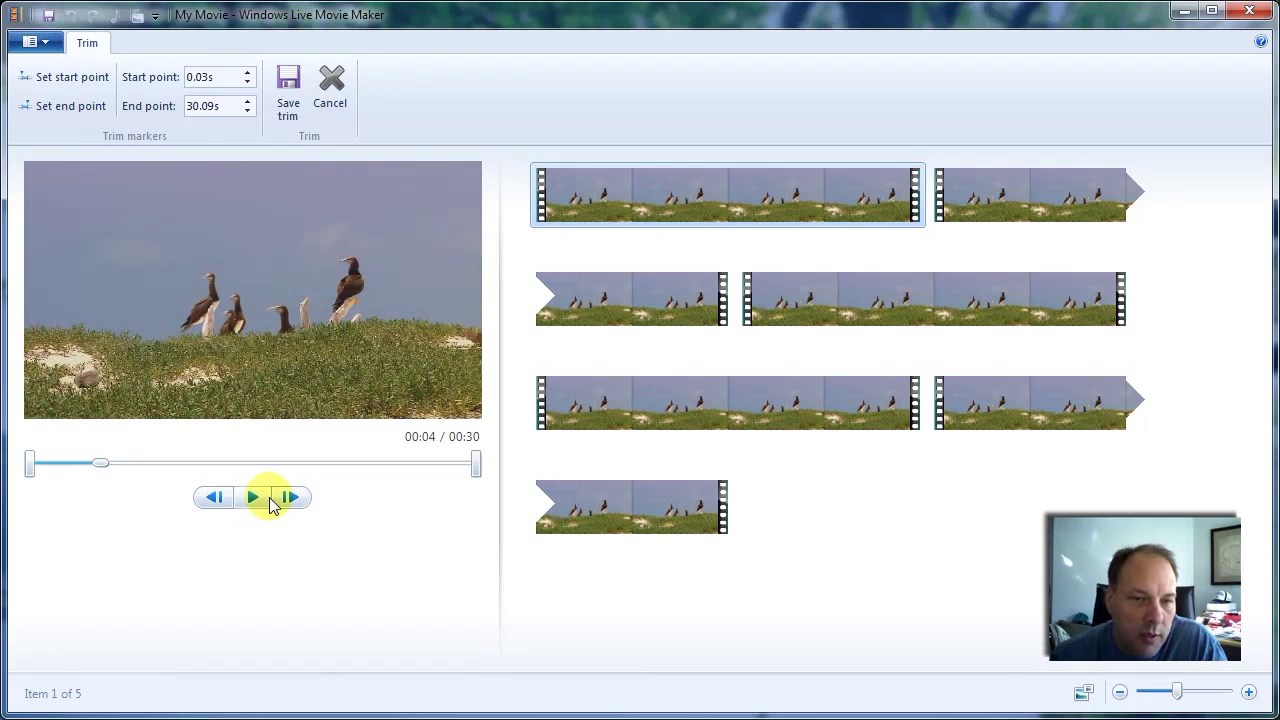
click(213, 499)
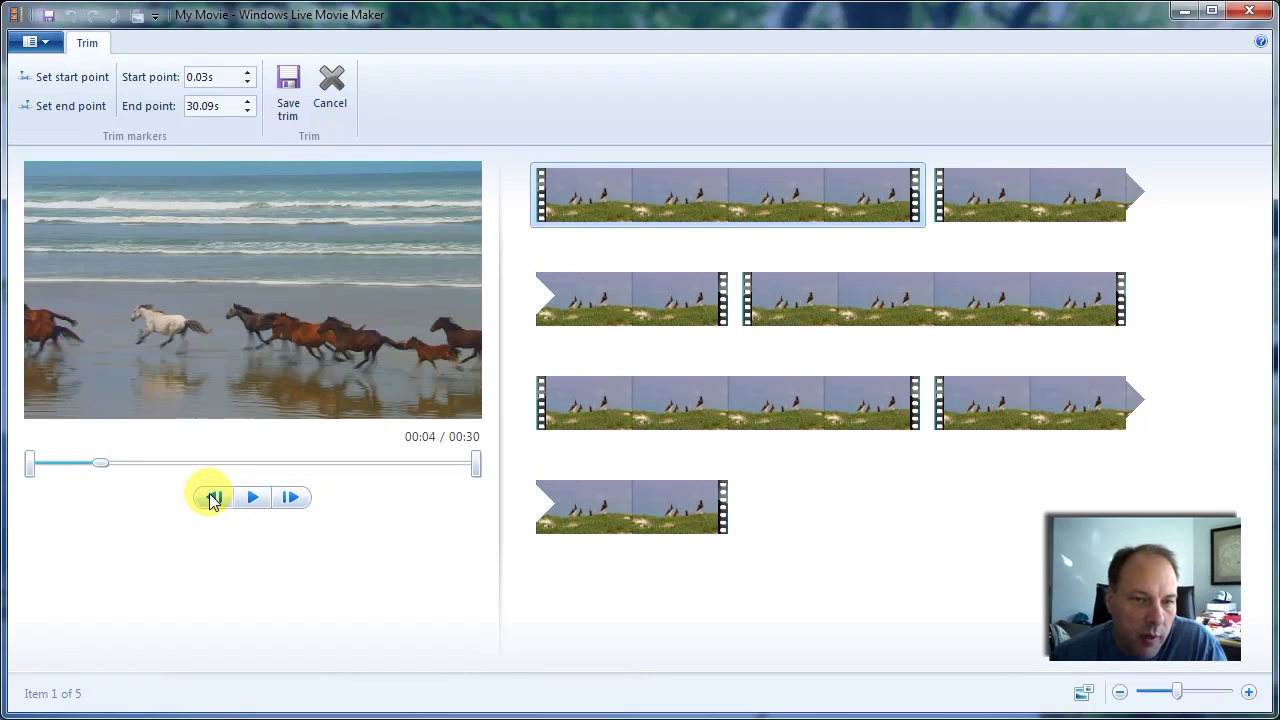
click(53, 107)
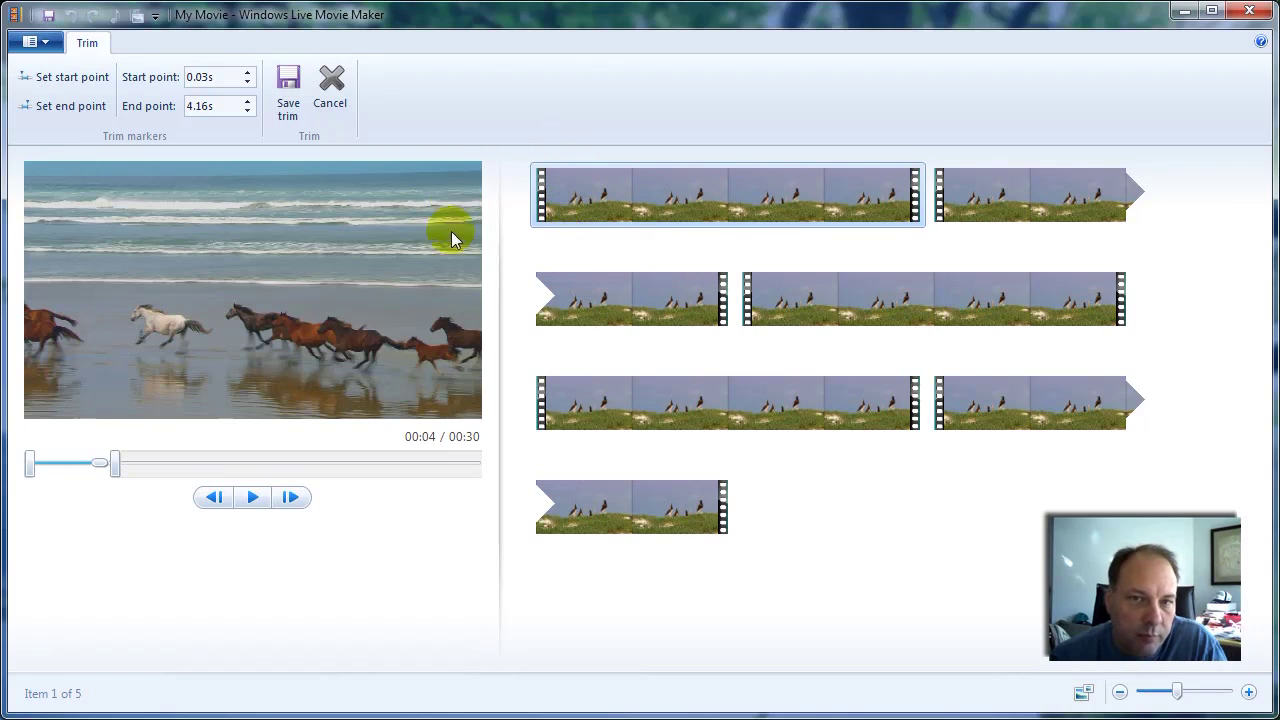
click(290, 85)
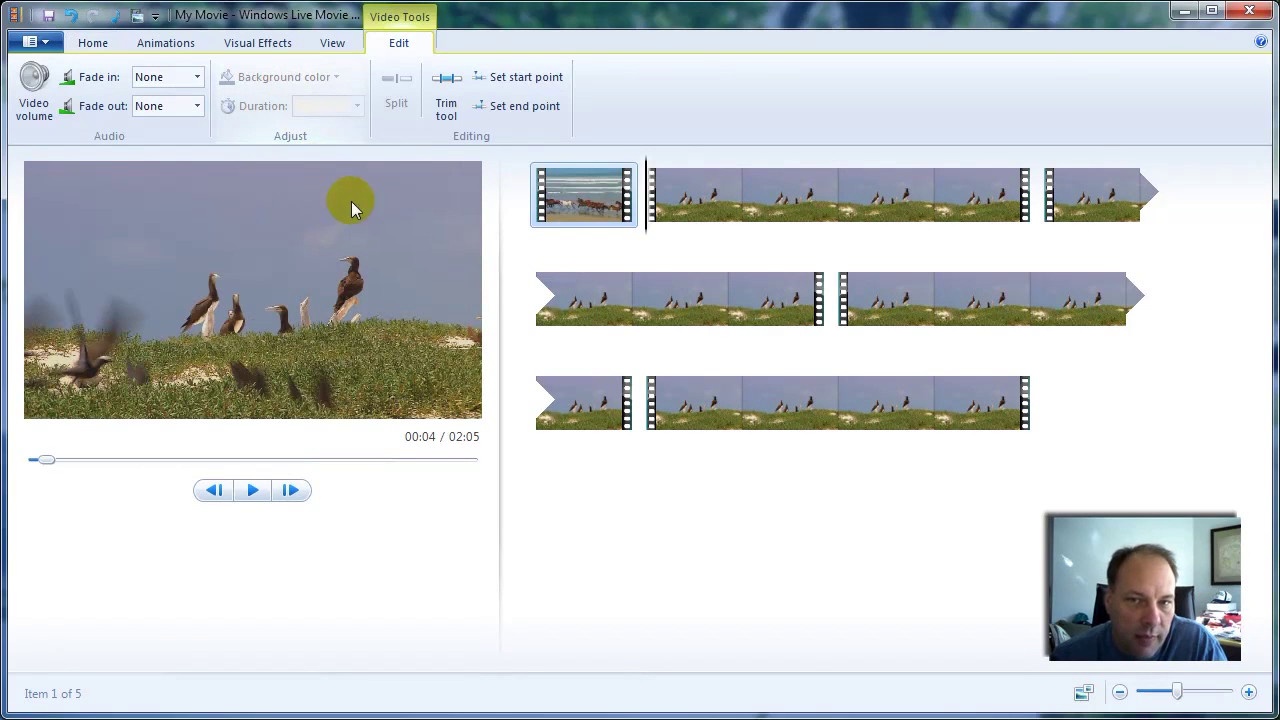
- Play the trimmed horse clip from its beginning and pause after it runs into the second clip
click(586, 190)
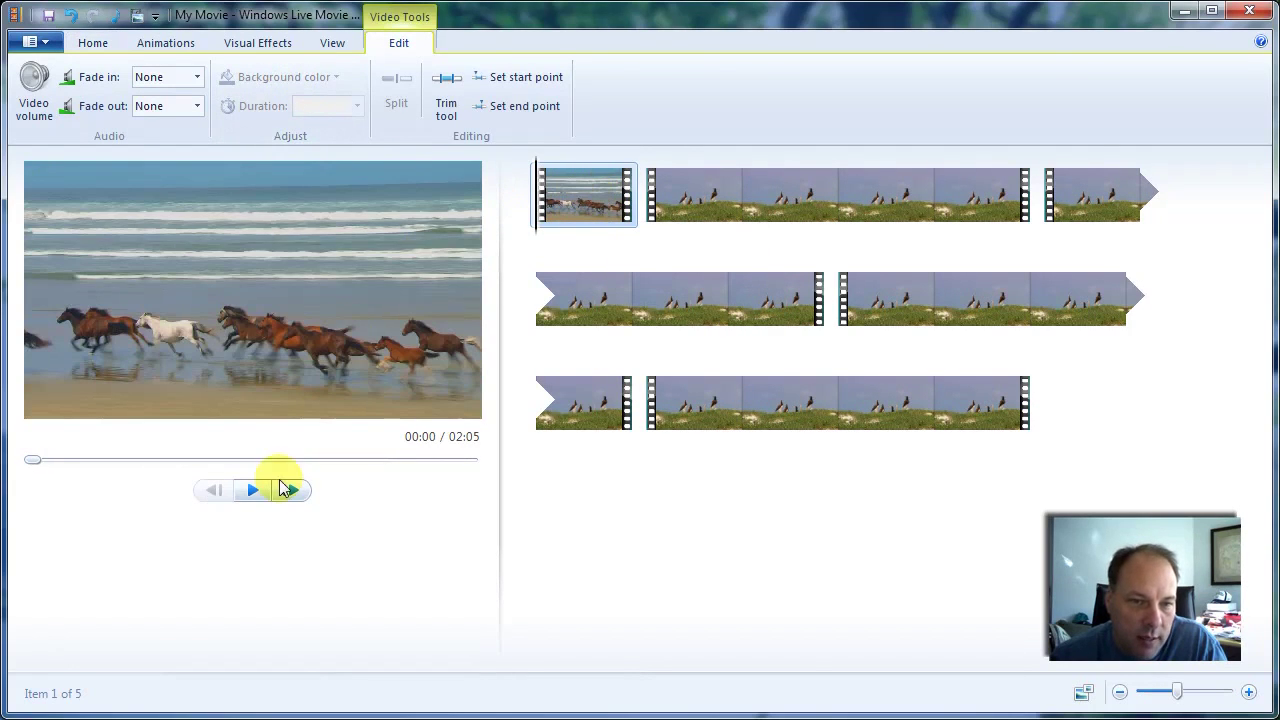
click(256, 488)
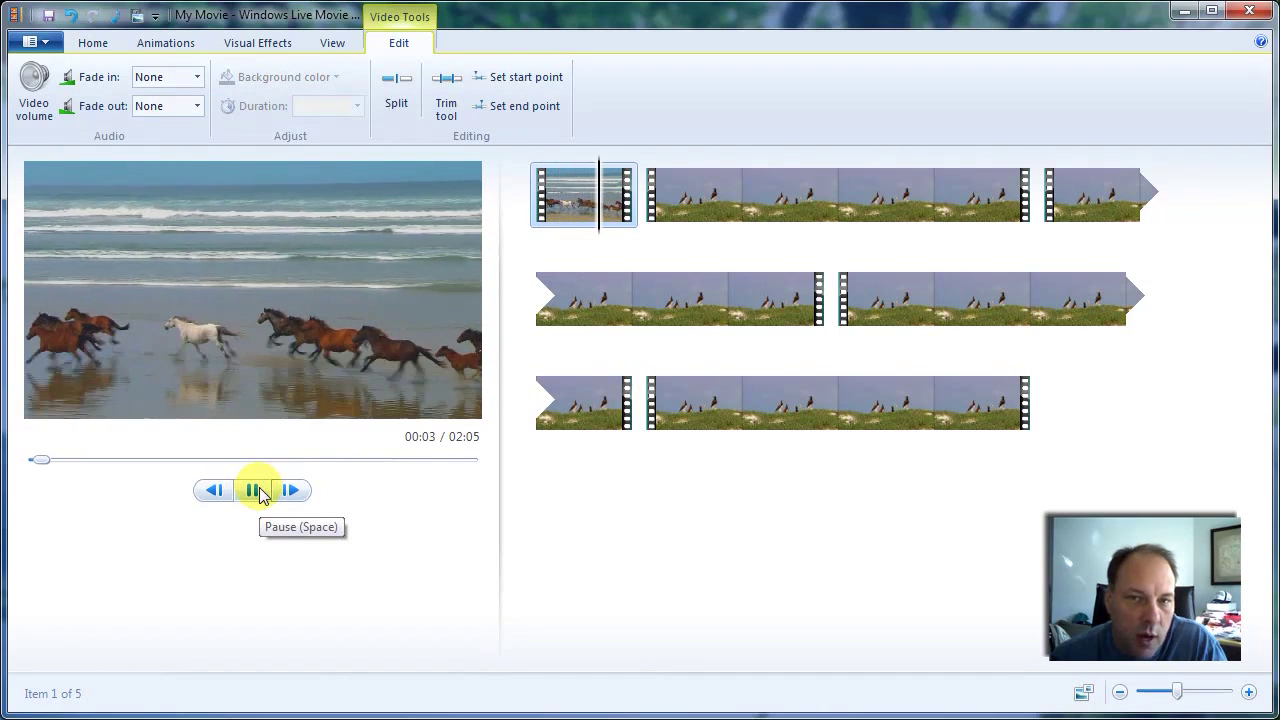
click(256, 490)
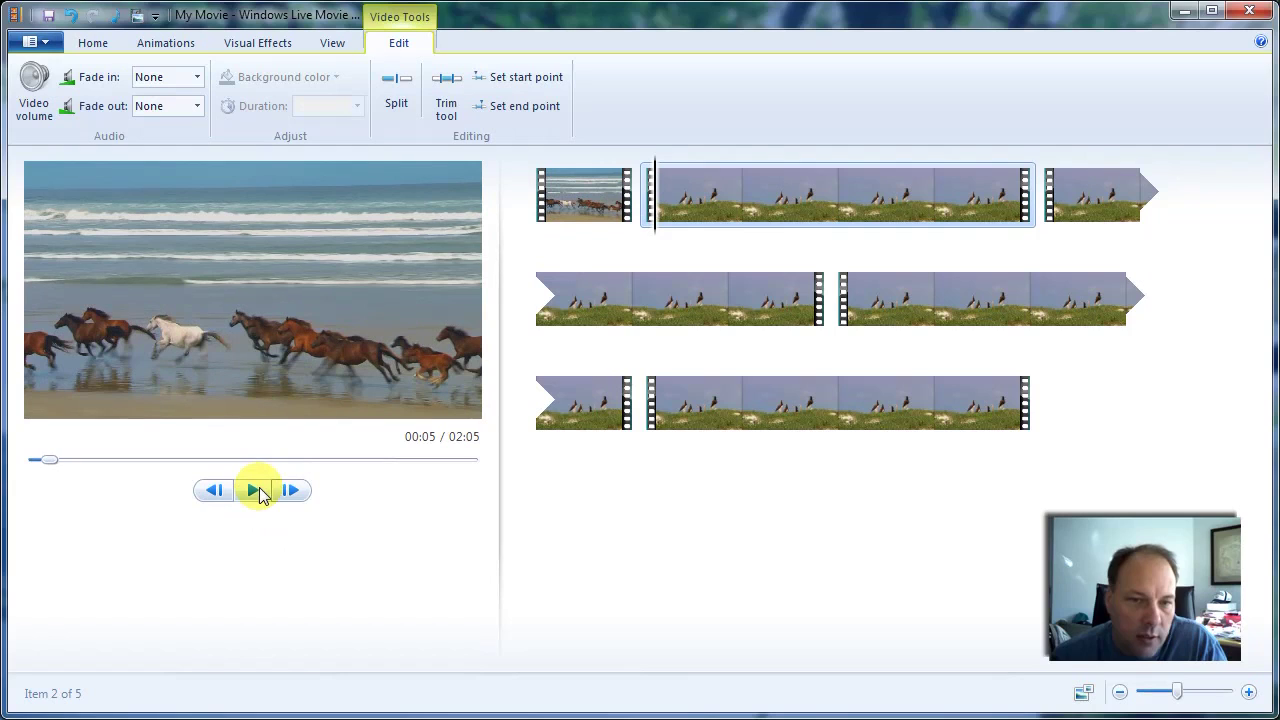
- Open the second Wildlife clip in the Trim tool and play it from about 5 seconds, pausing in the bird scene
click(692, 185)
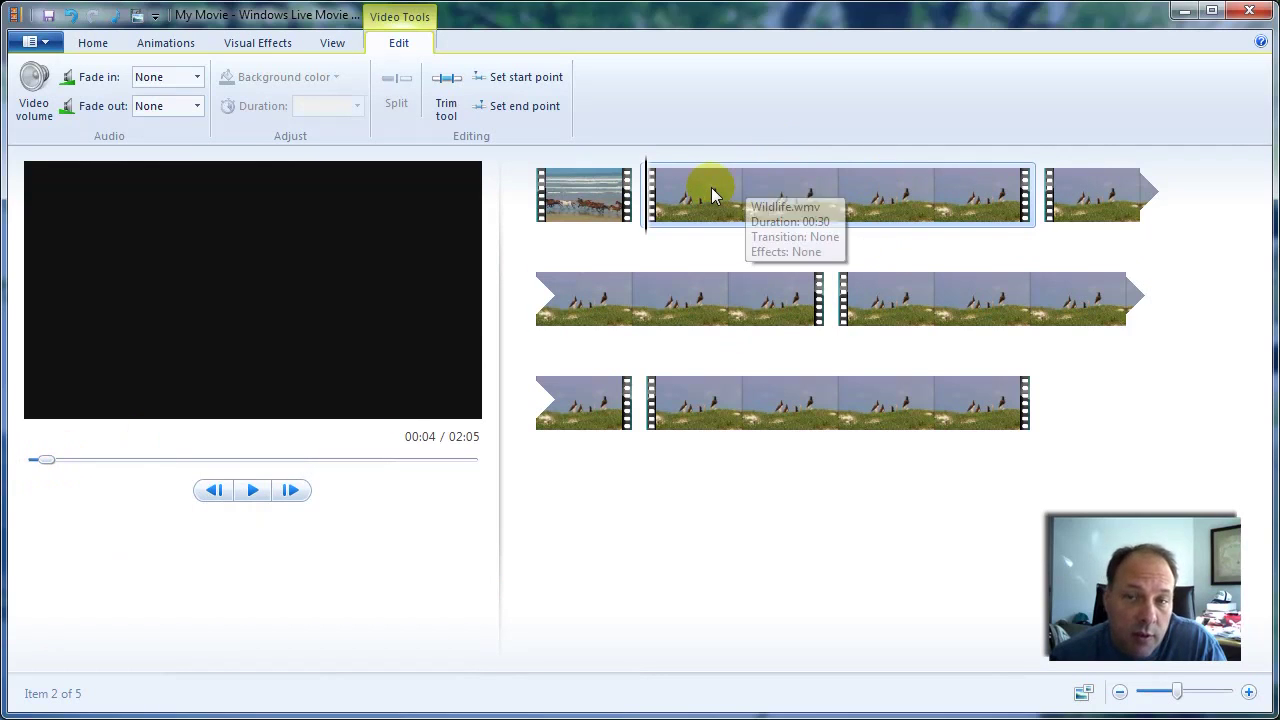
click(447, 90)
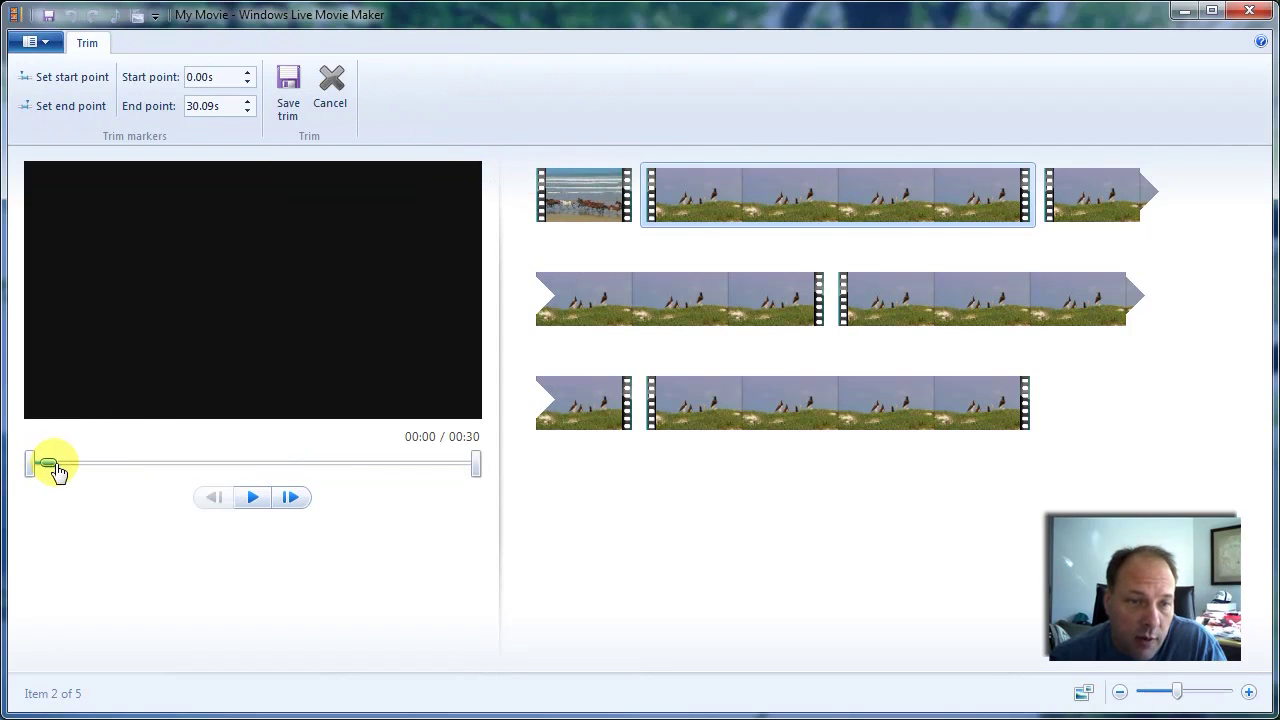
drag(45, 464, 117, 473)
click(255, 499)
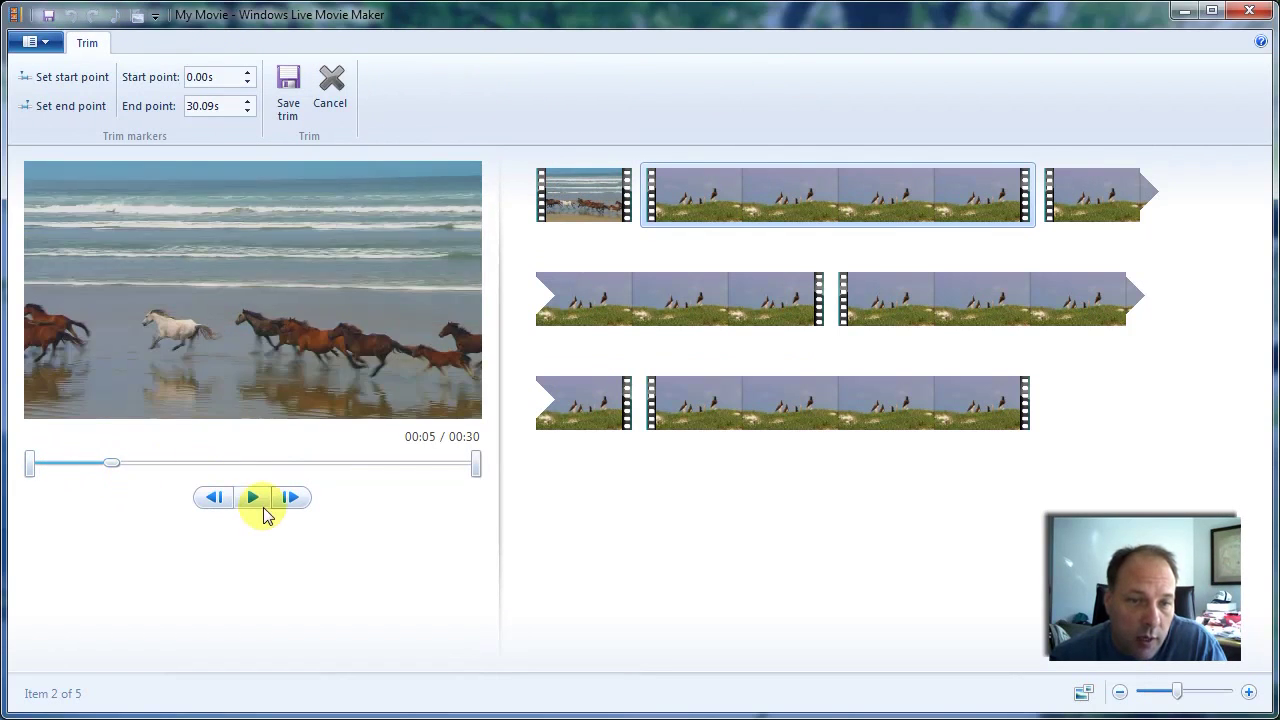
click(249, 497)
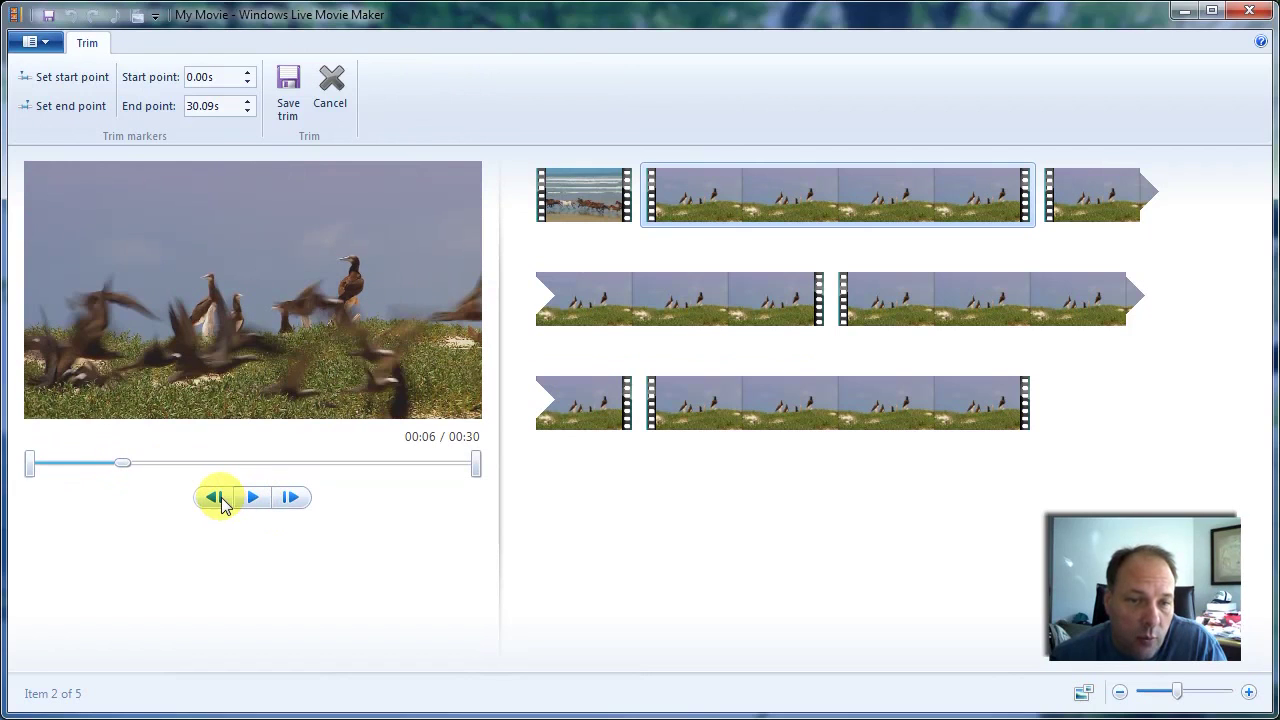
- Locate the first bird frame right after the horses and set the second clip's trim start point there at 4.20s
click(220, 499)
click(220, 499)
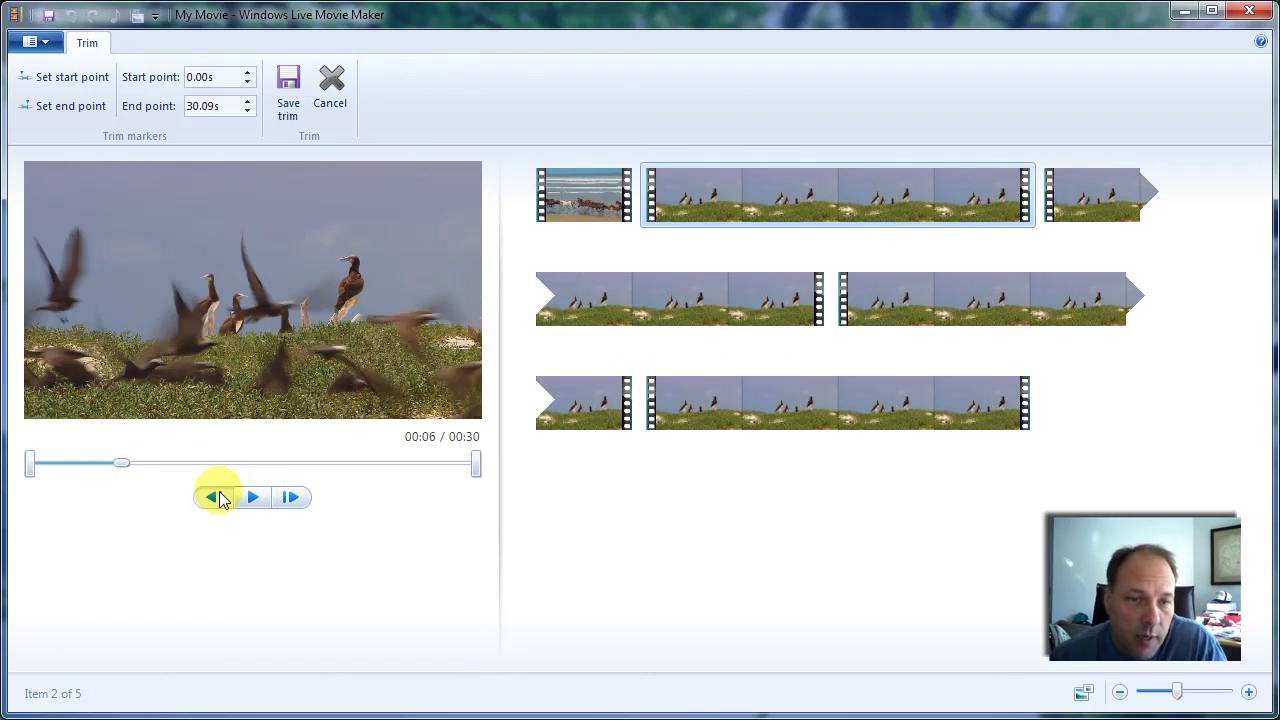
click(220, 499)
click(220, 499)
click(220, 499)
click(220, 499)
click(220, 499)
click(220, 499)
click(220, 499)
click(220, 499)
click(220, 499)
click(220, 499)
click(219, 494)
click(219, 496)
click(217, 505)
click(217, 506)
click(217, 507)
click(217, 507)
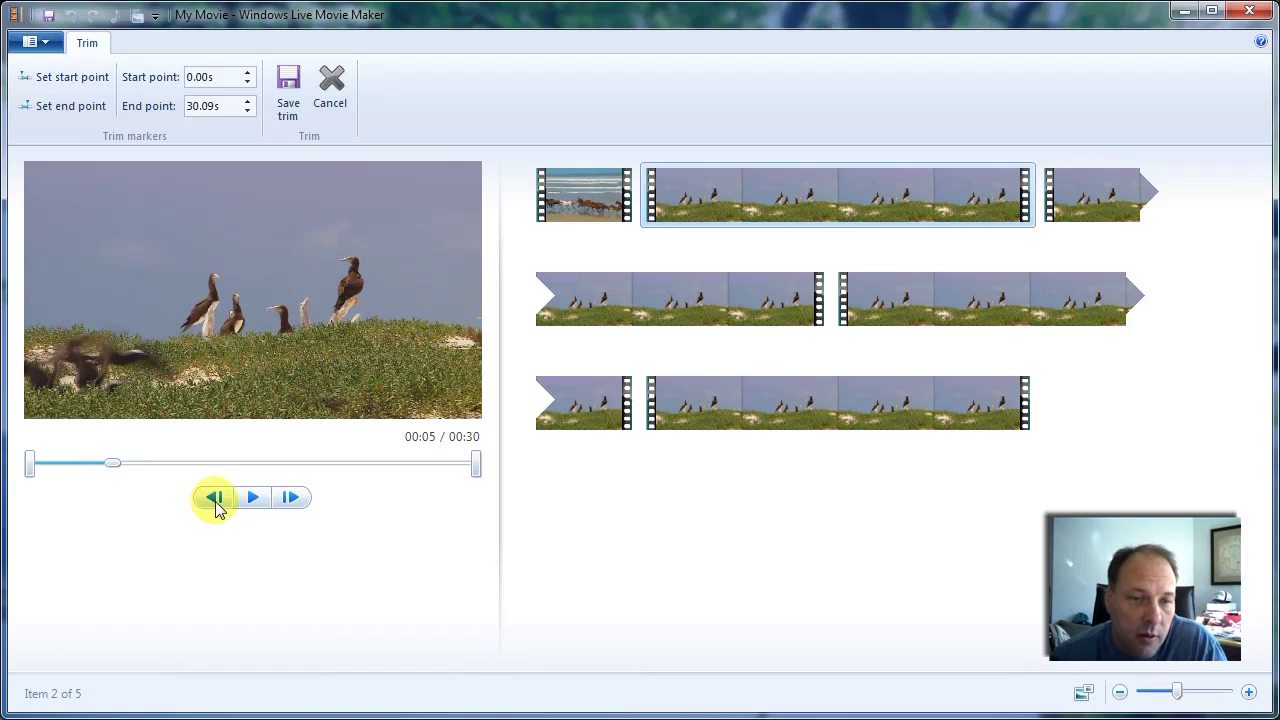
click(217, 504)
click(217, 506)
click(217, 506)
click(217, 506)
click(217, 506)
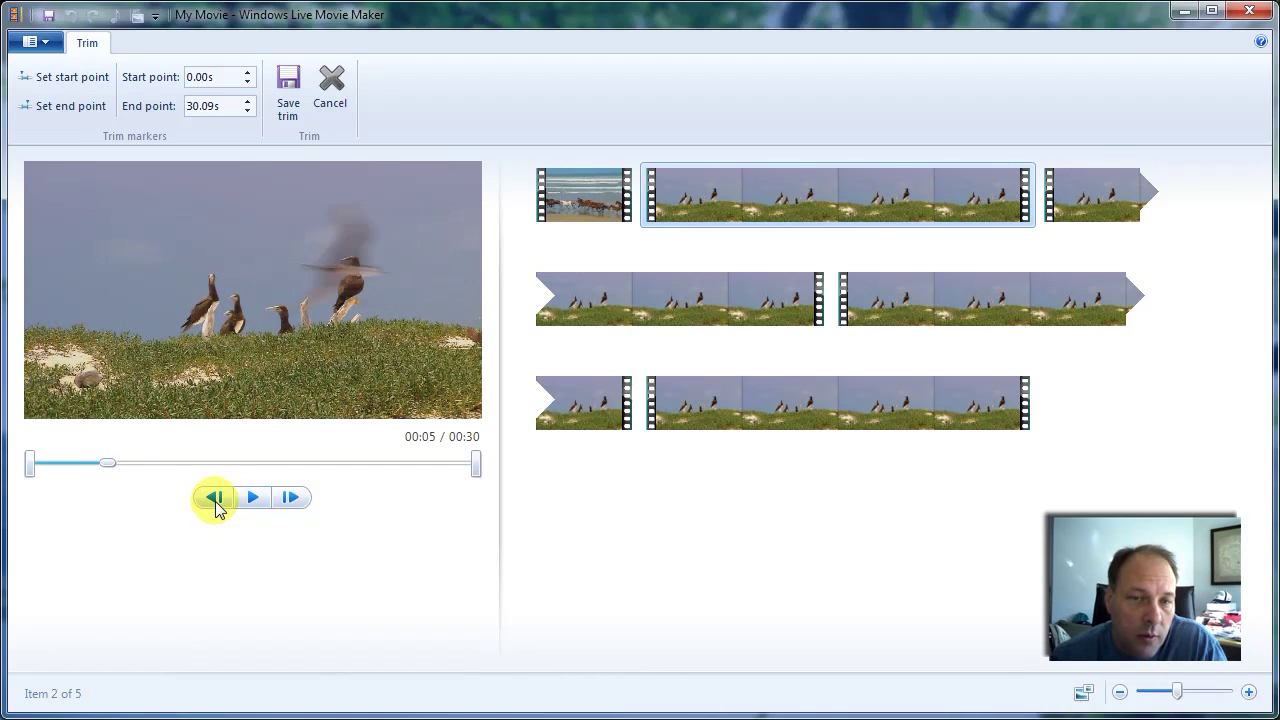
click(217, 506)
click(217, 506)
click(217, 506)
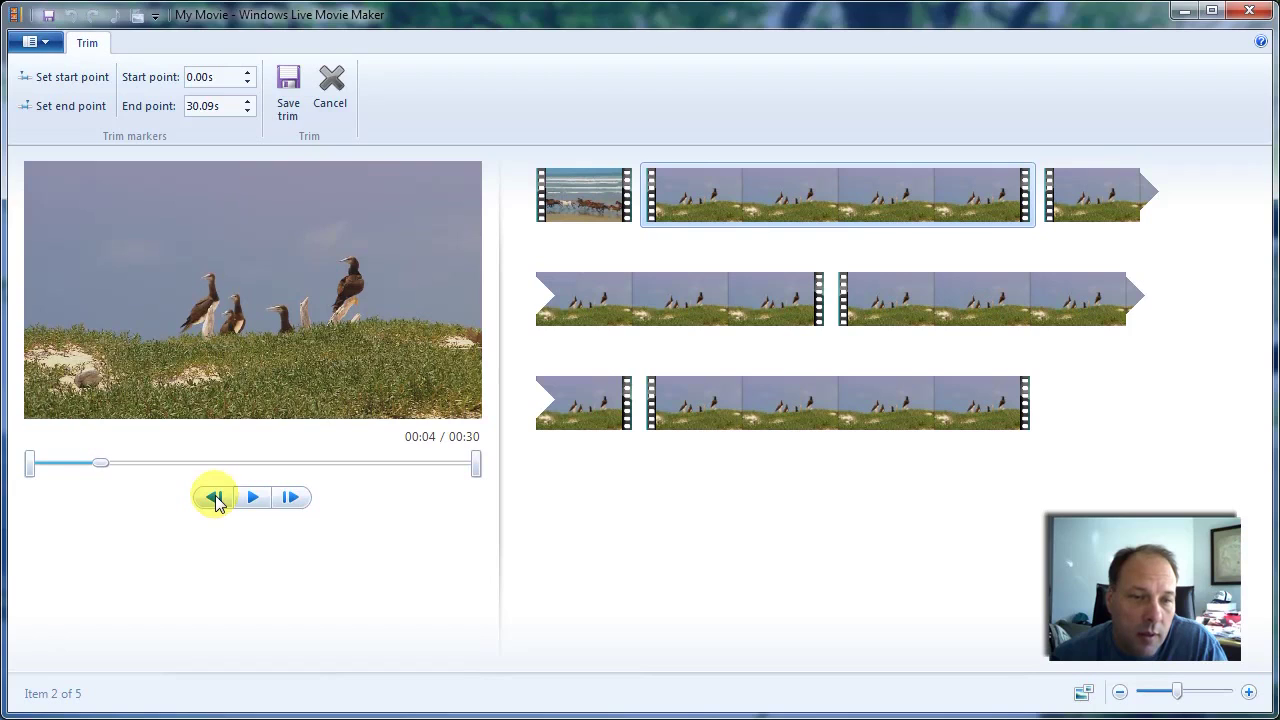
click(217, 504)
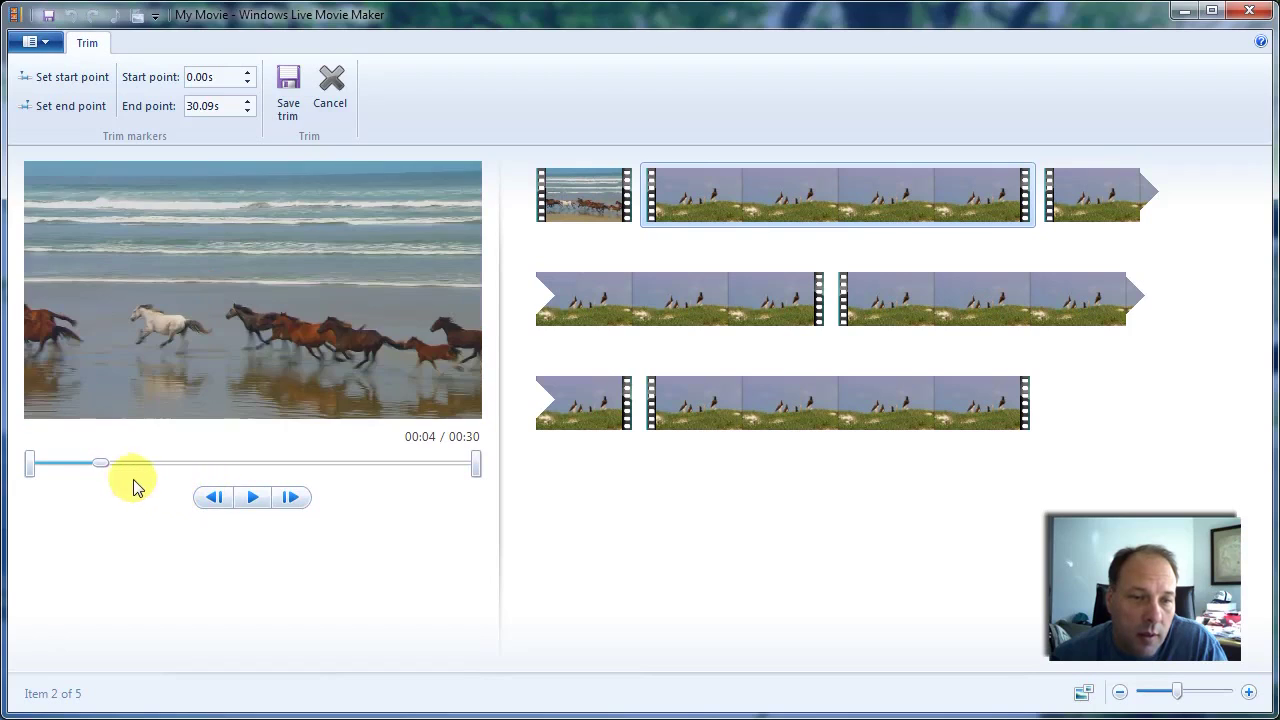
click(289, 500)
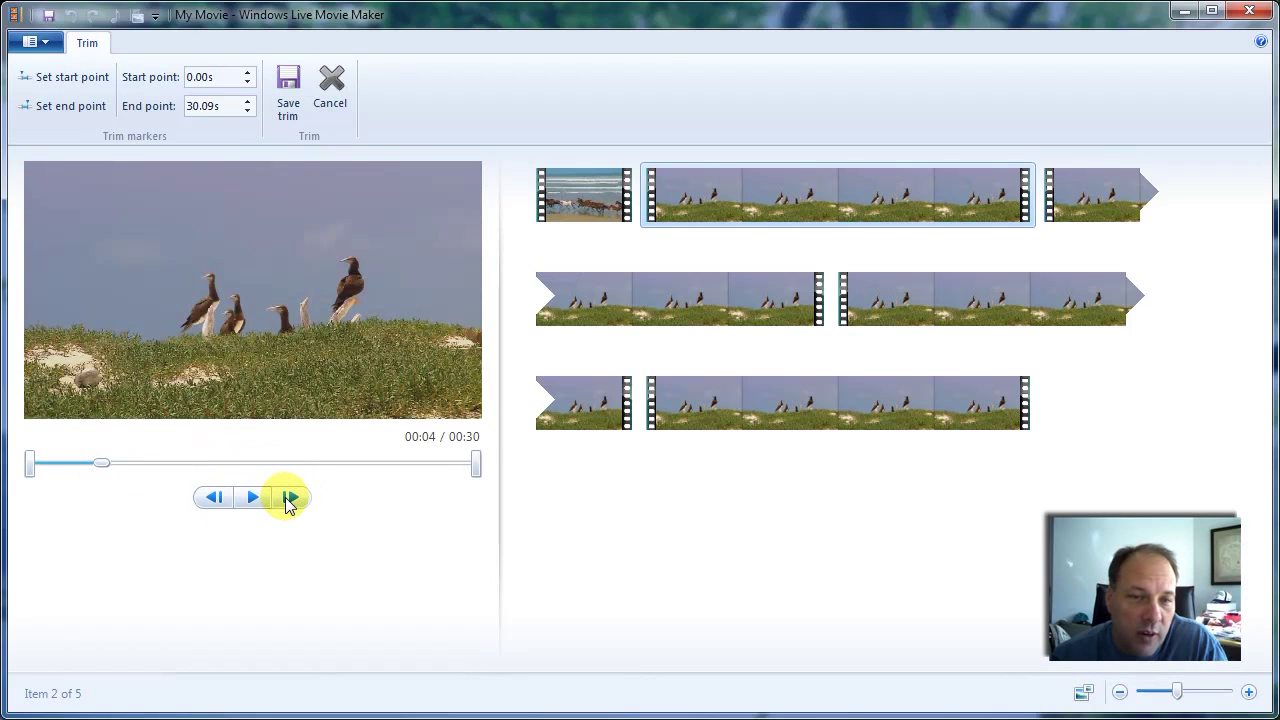
click(216, 505)
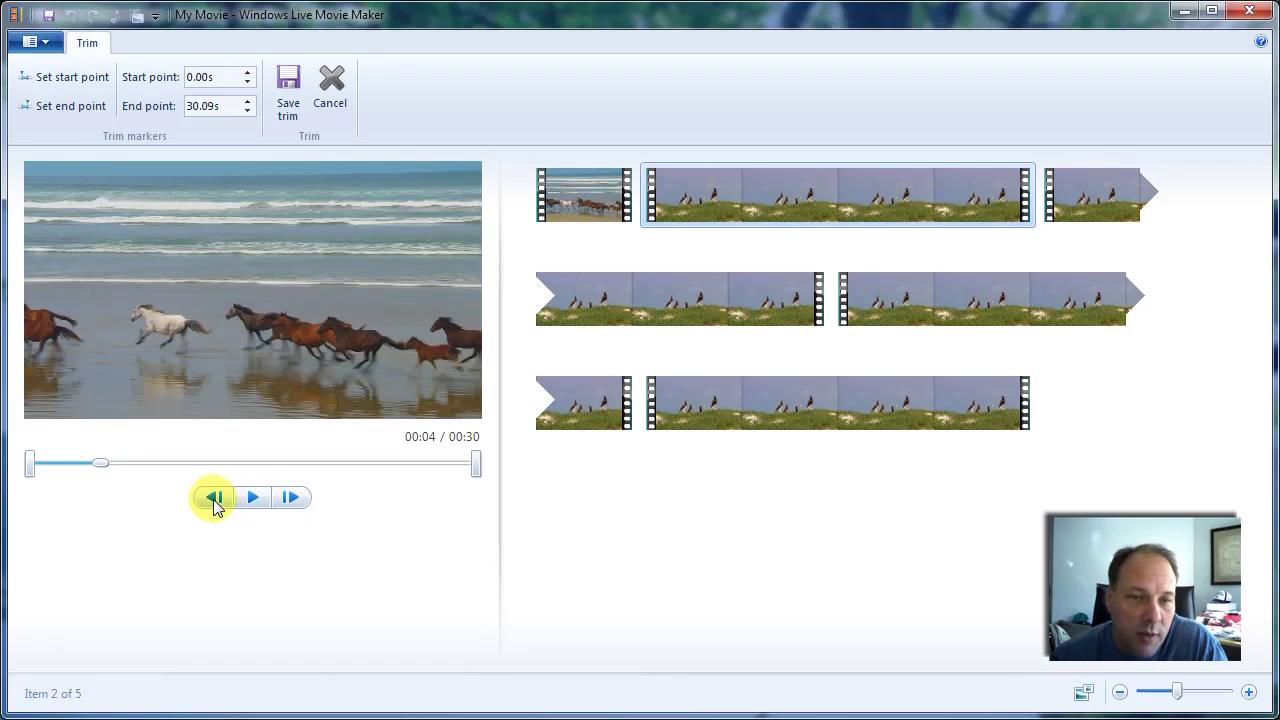
click(303, 497)
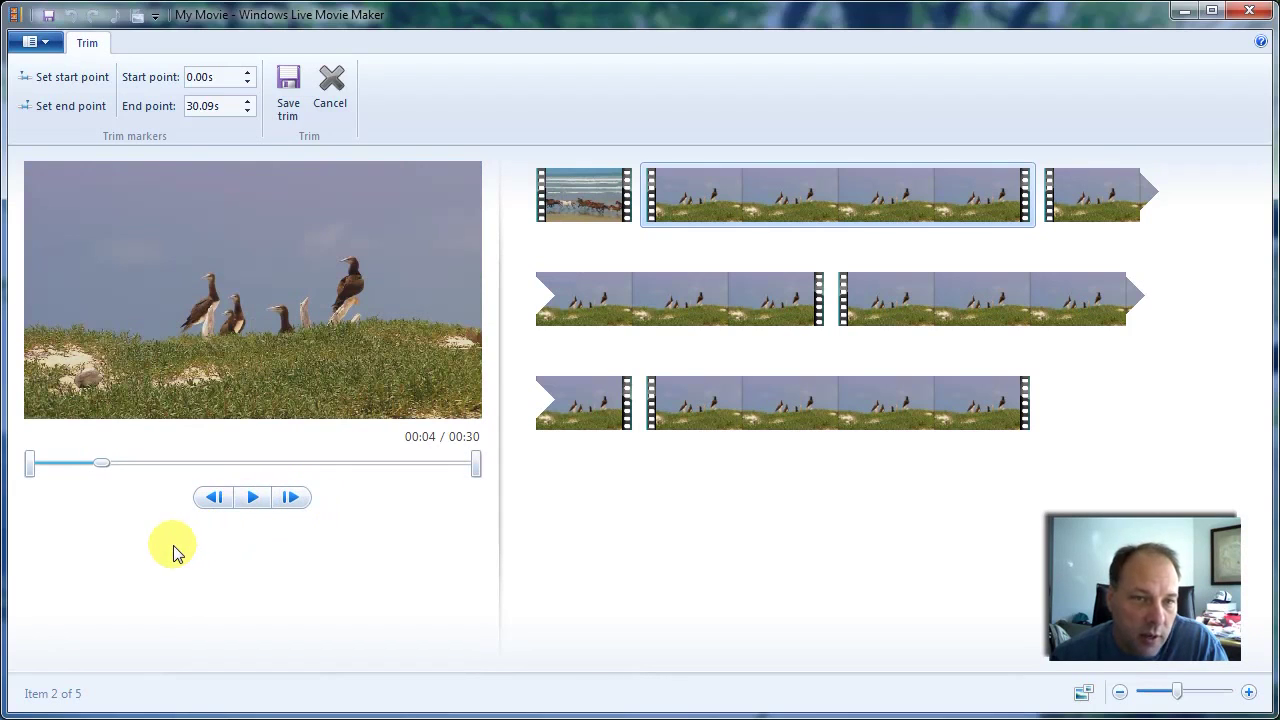
click(76, 82)
- Locate the last bird frame before the scene changes to the seals, set the end point there at 7.09s, and save the trim
click(257, 508)
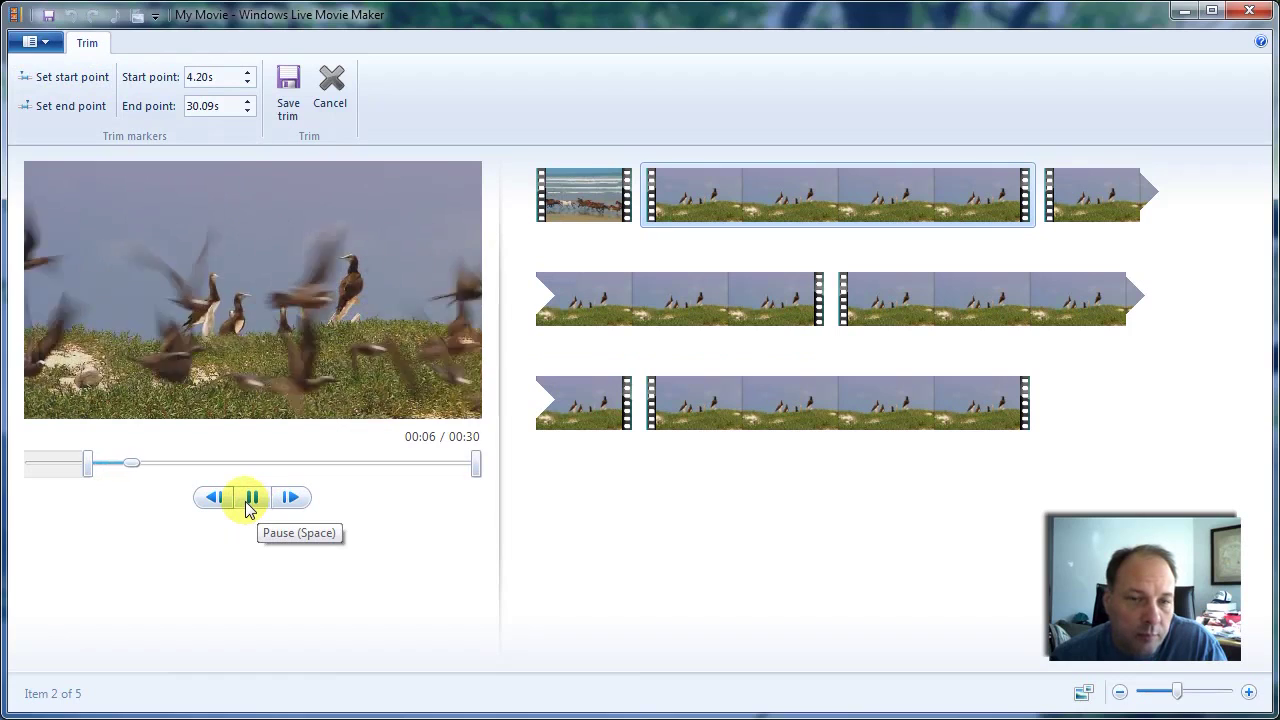
click(250, 505)
click(221, 501)
click(221, 501)
click(221, 501)
click(221, 501)
click(214, 498)
click(214, 498)
click(214, 498)
click(214, 498)
click(214, 498)
click(214, 498)
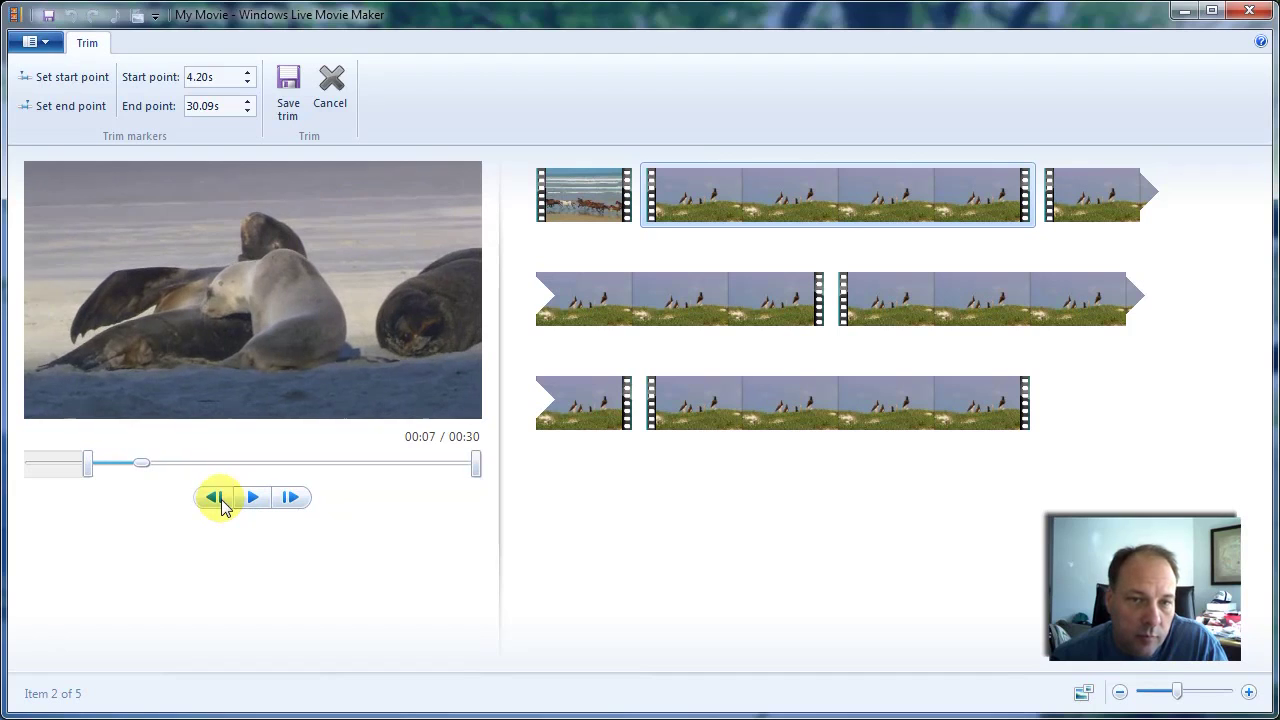
click(221, 500)
click(221, 501)
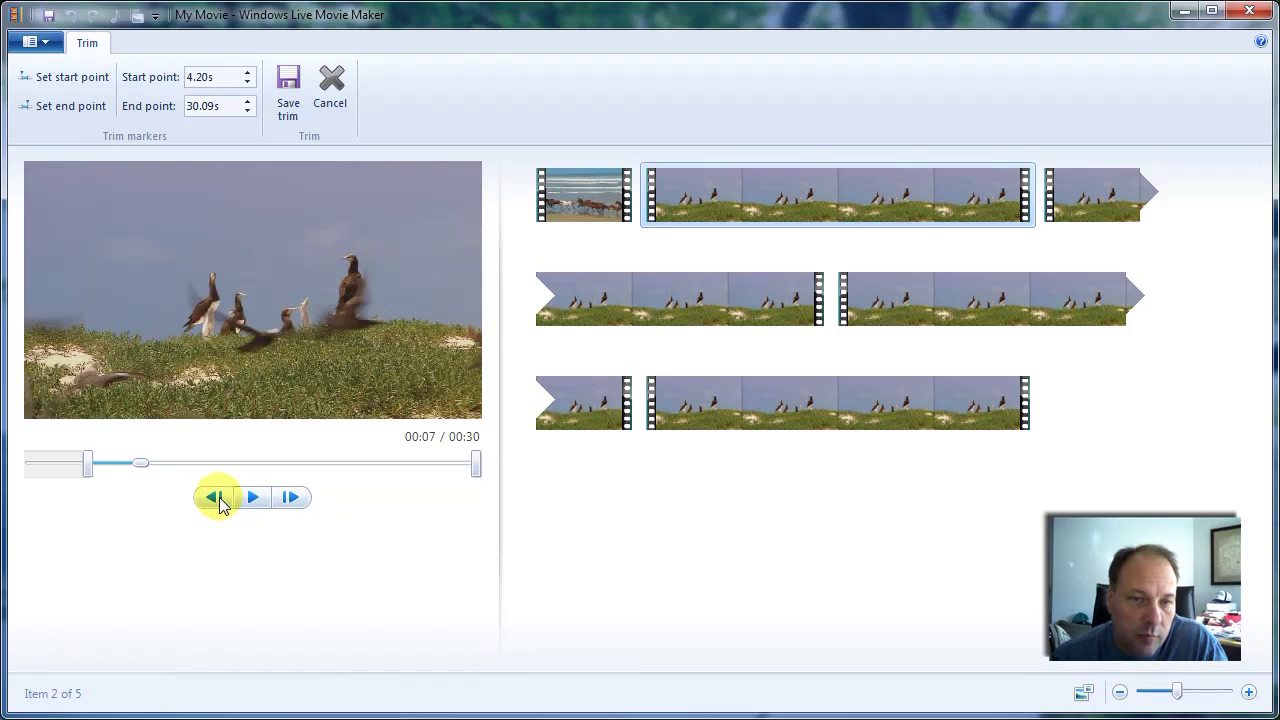
click(311, 508)
click(301, 510)
click(301, 510)
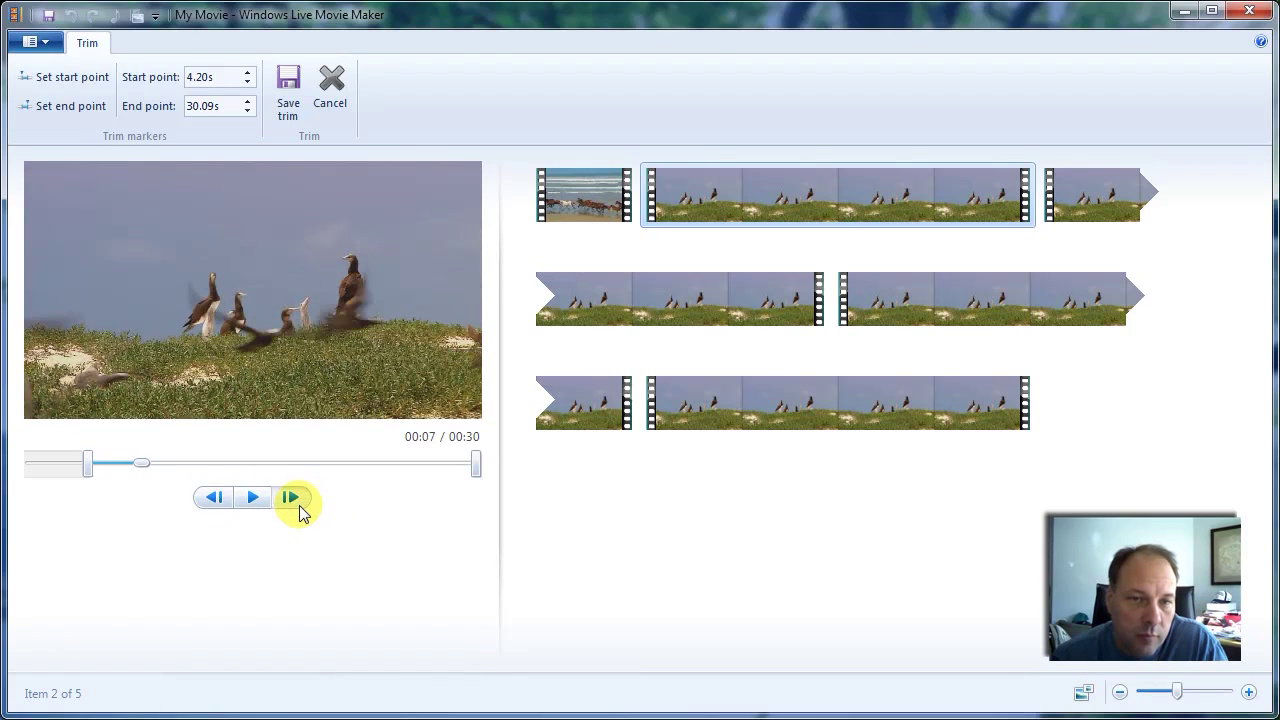
click(298, 507)
click(226, 507)
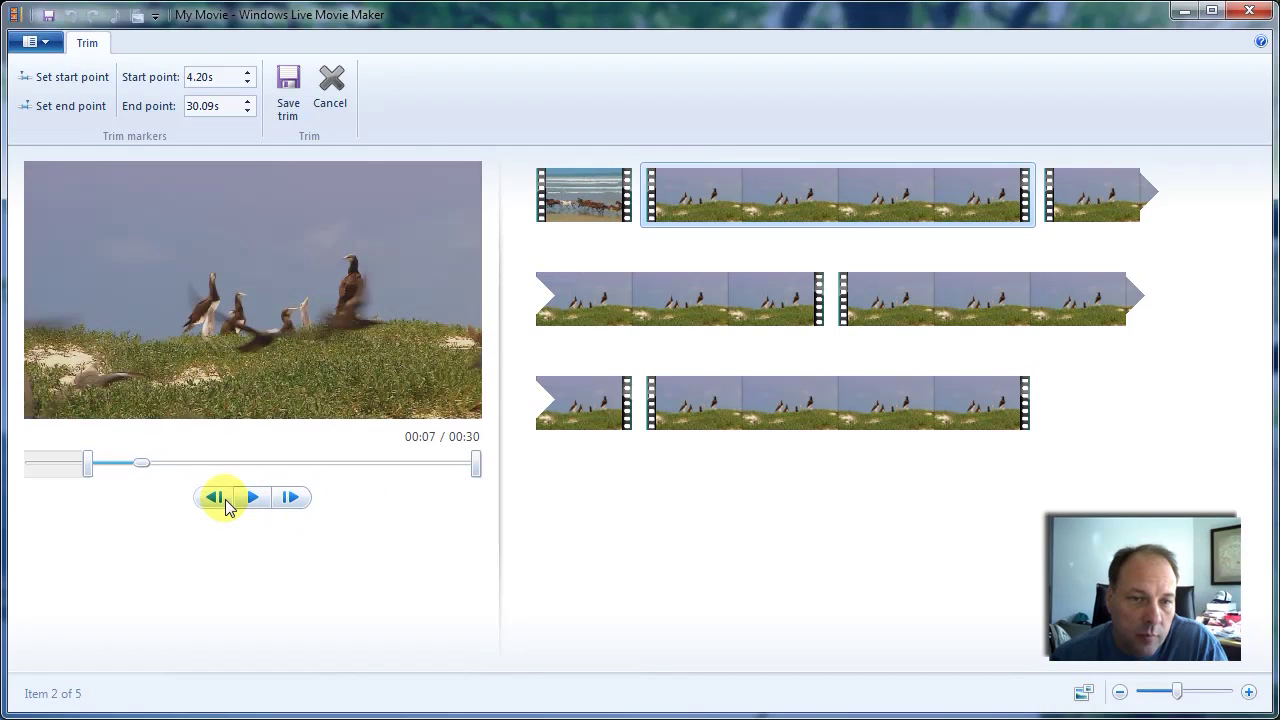
click(80, 110)
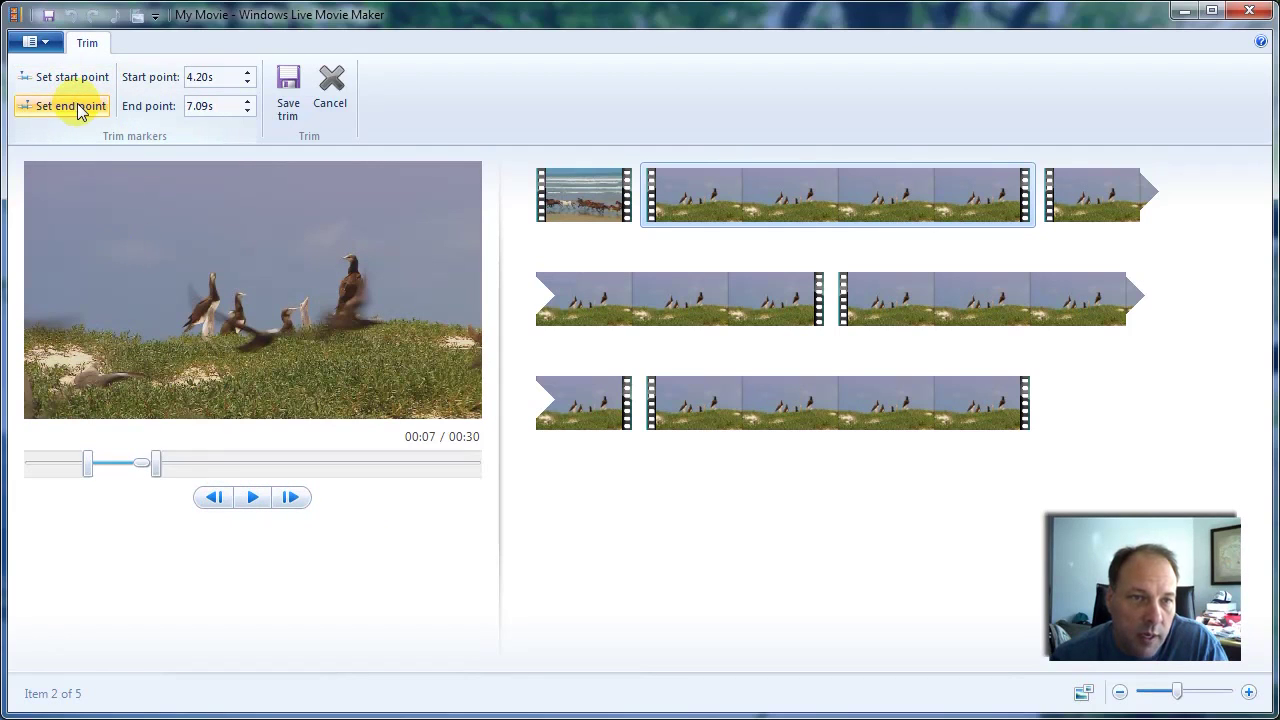
click(288, 95)
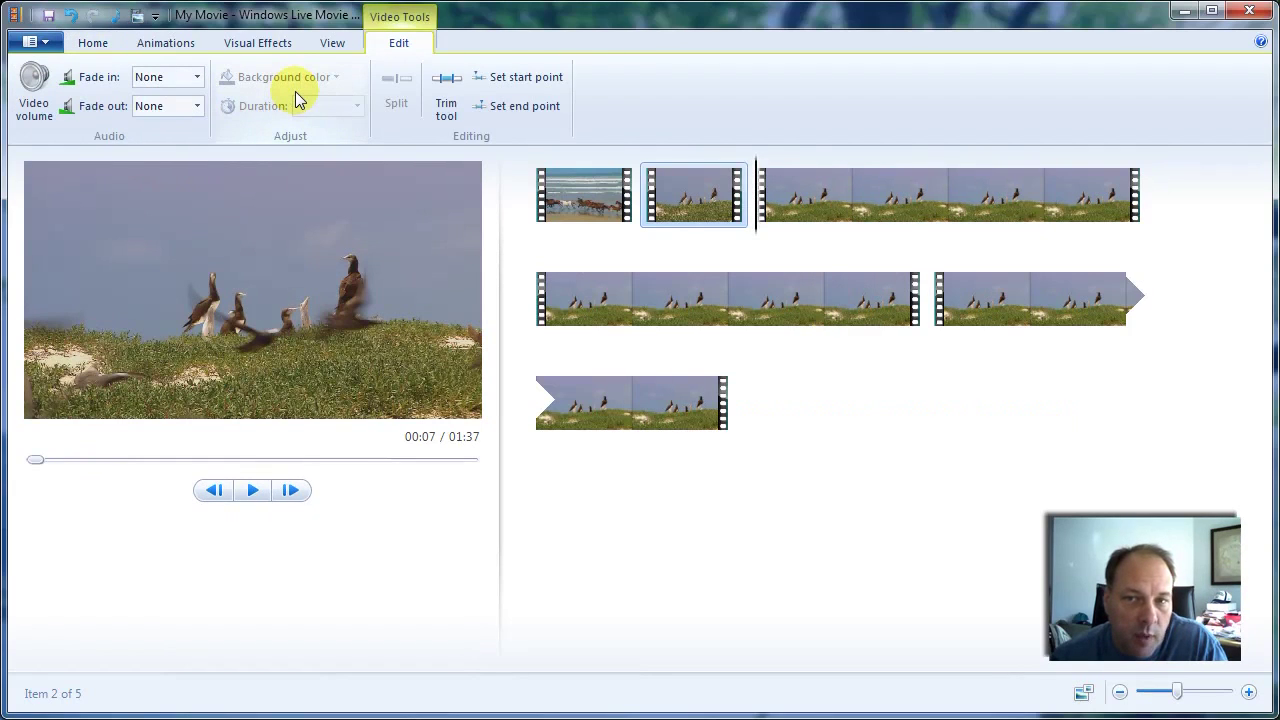
- Open the third Wildlife clip in the Trim tool and move the playhead to about 6 seconds, within the bird scene
click(863, 187)
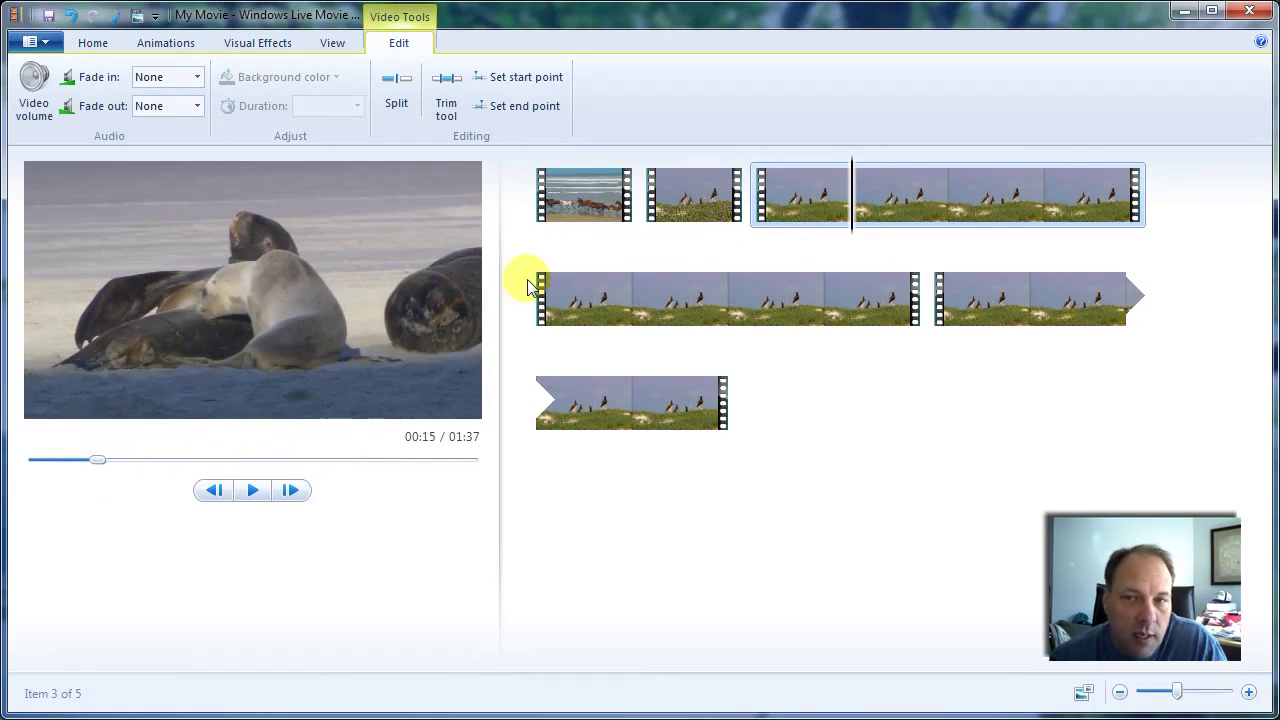
click(447, 90)
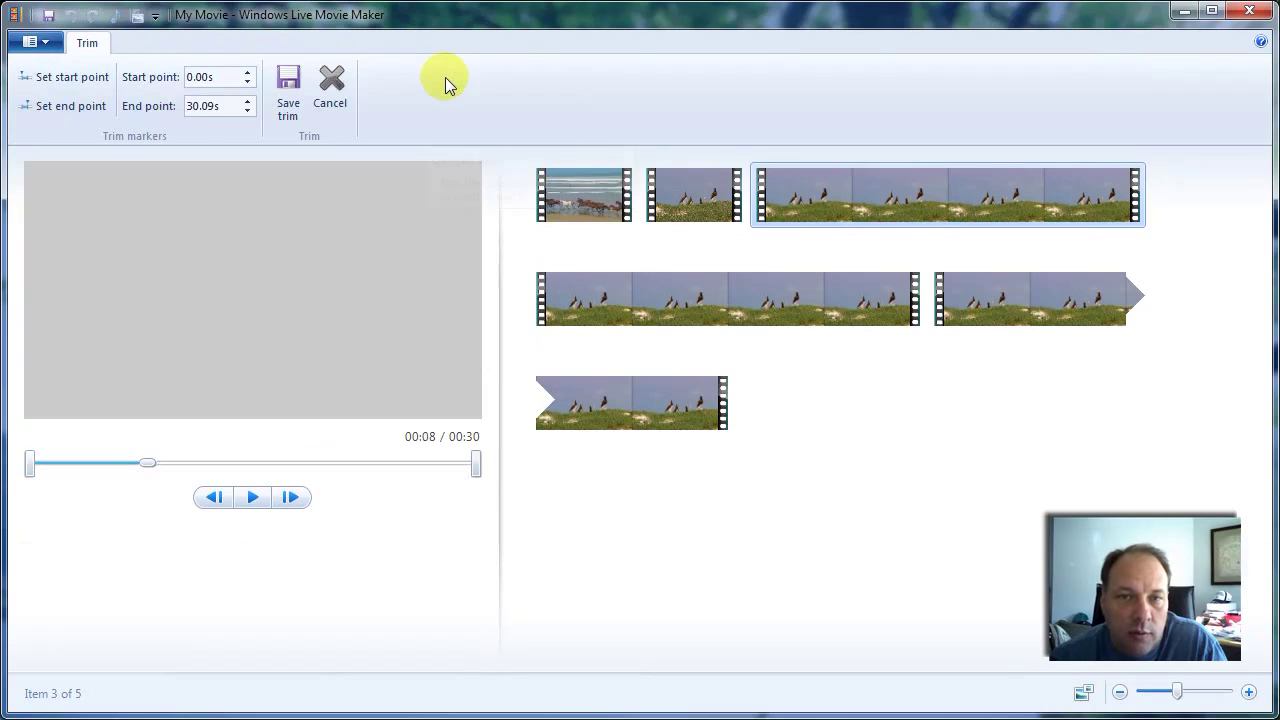
click(214, 497)
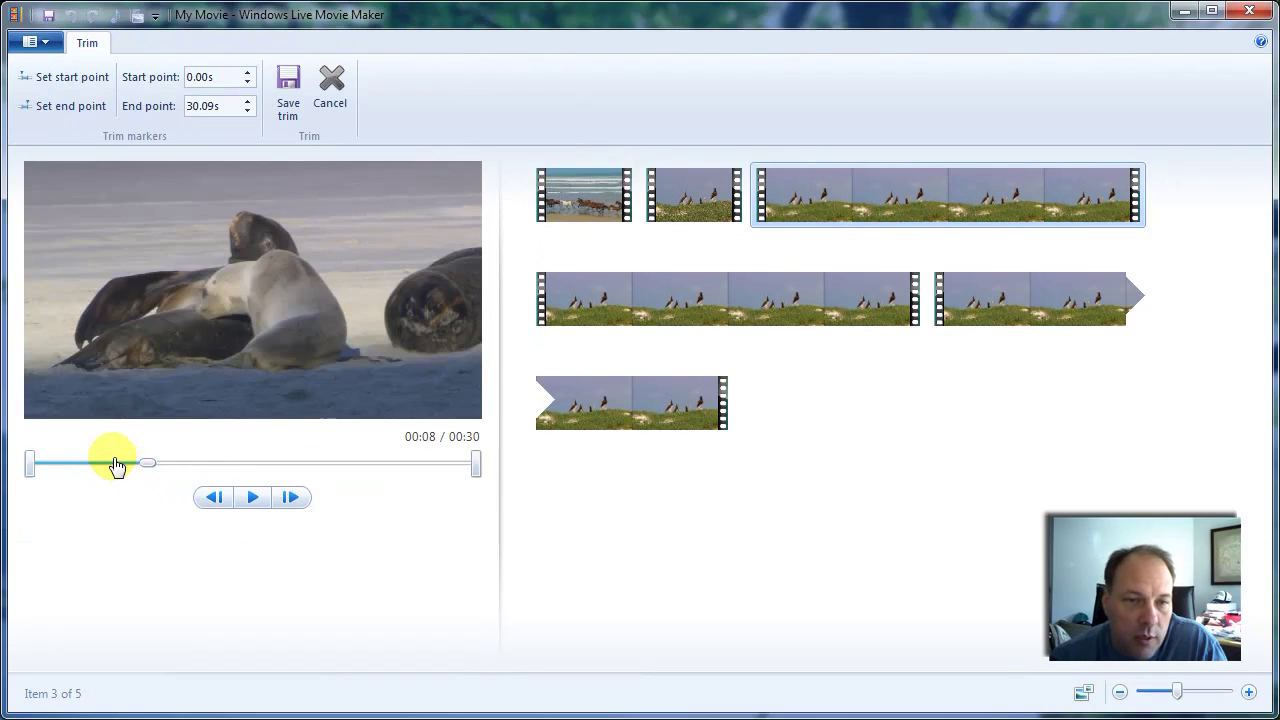
click(90, 468)
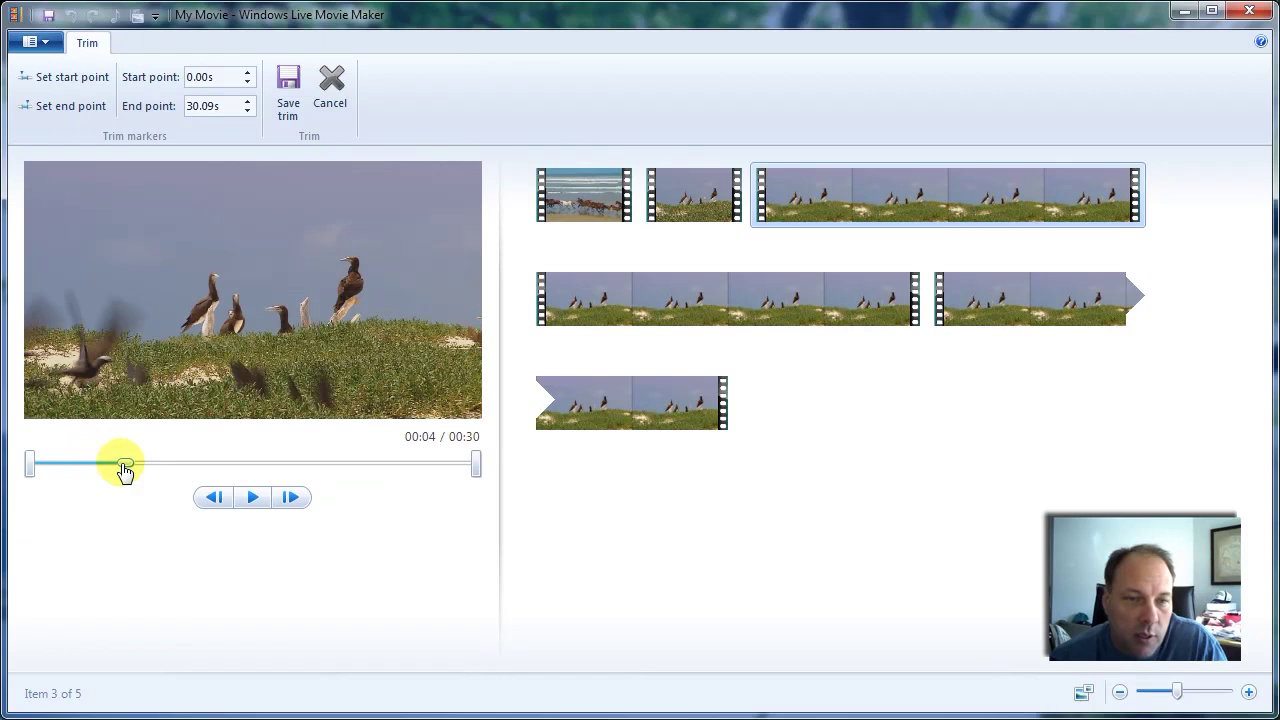
mouse_move(138, 467)
mouse_down()
mouse_move(150, 468)
mouse_move(128, 466)
mouse_up()
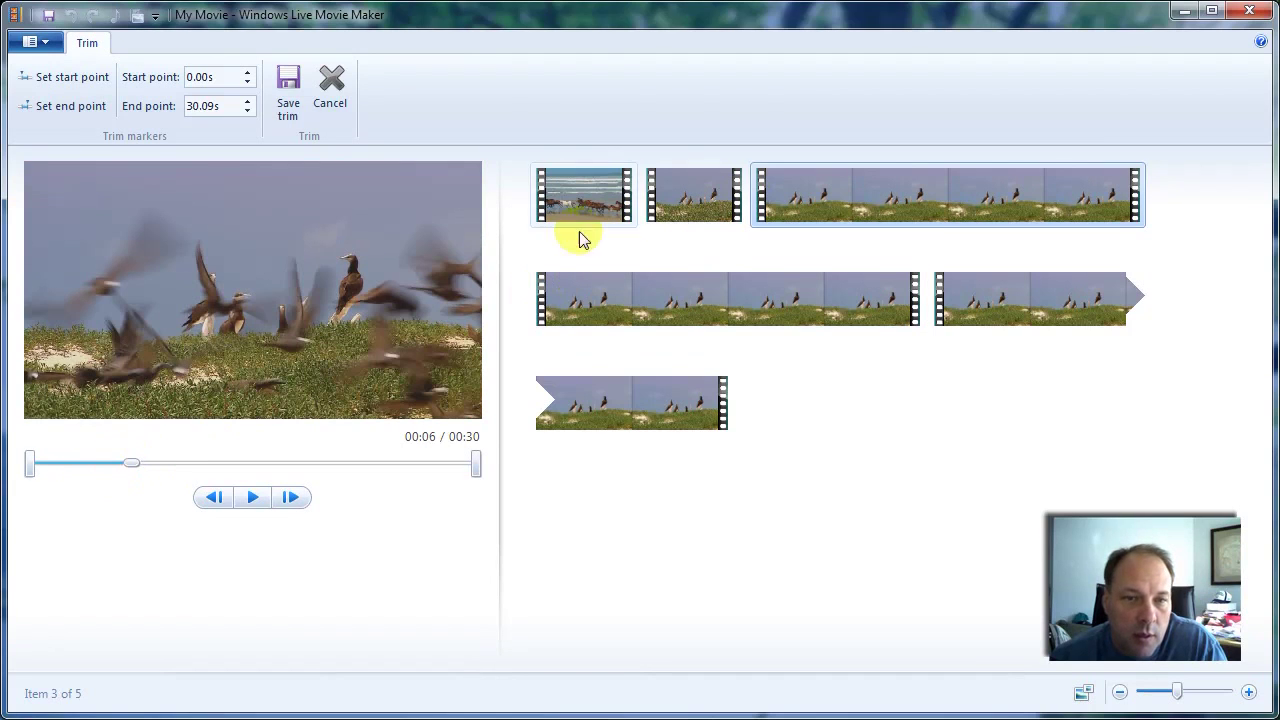
- Locate the first seal frame right after the birds and set the third clip's trim start point there at 7.13s
click(253, 497)
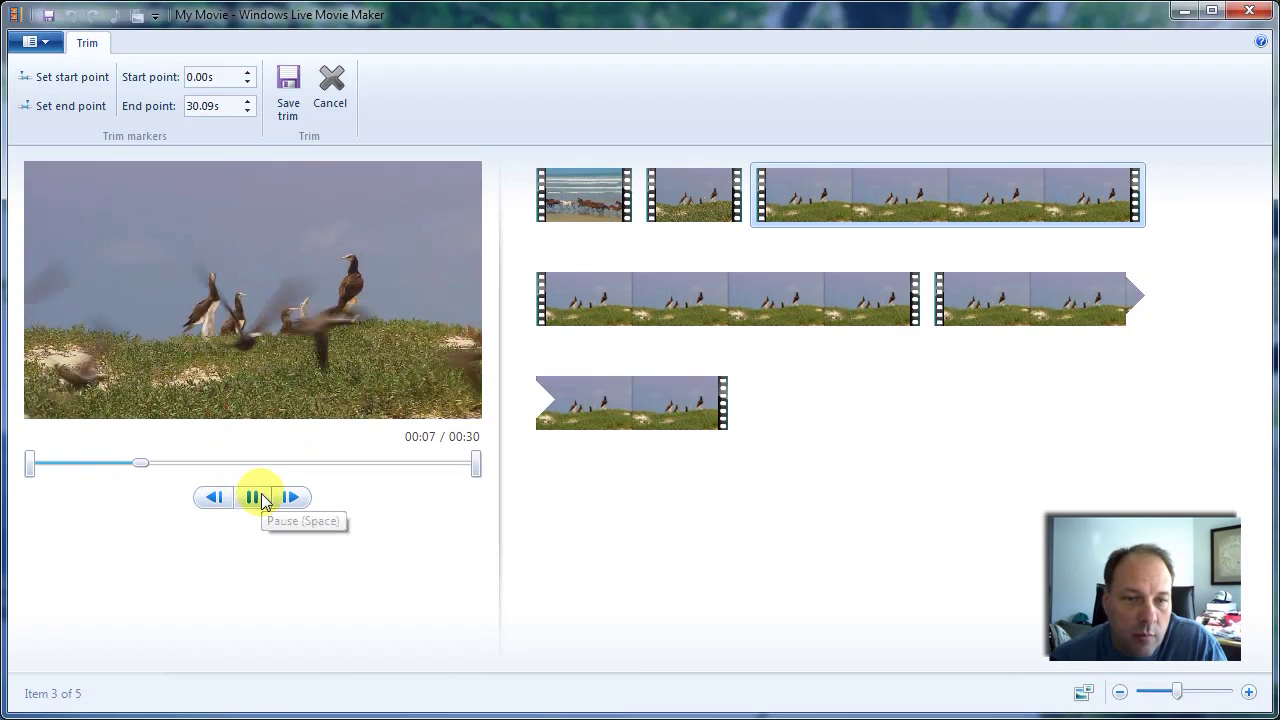
click(254, 496)
click(216, 503)
click(218, 505)
click(217, 505)
click(217, 505)
click(216, 505)
click(216, 505)
click(216, 505)
click(216, 505)
click(216, 505)
click(215, 505)
click(215, 505)
click(215, 505)
click(214, 506)
click(215, 506)
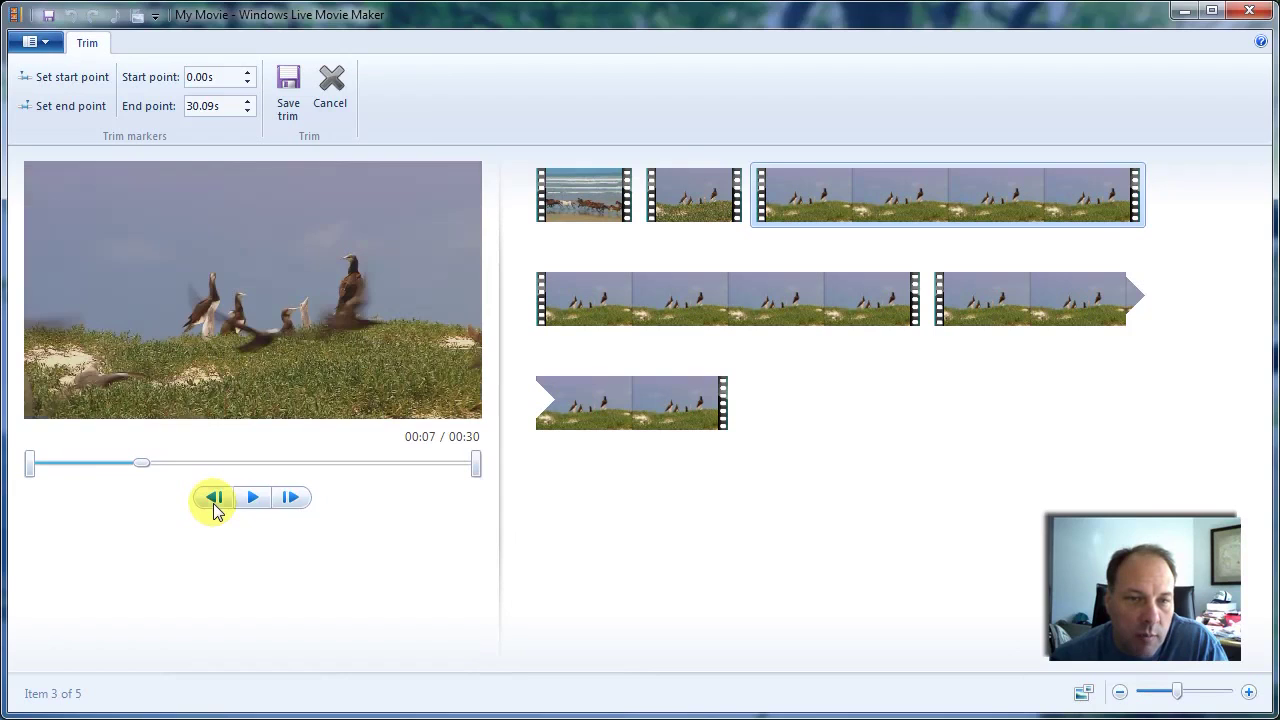
click(290, 502)
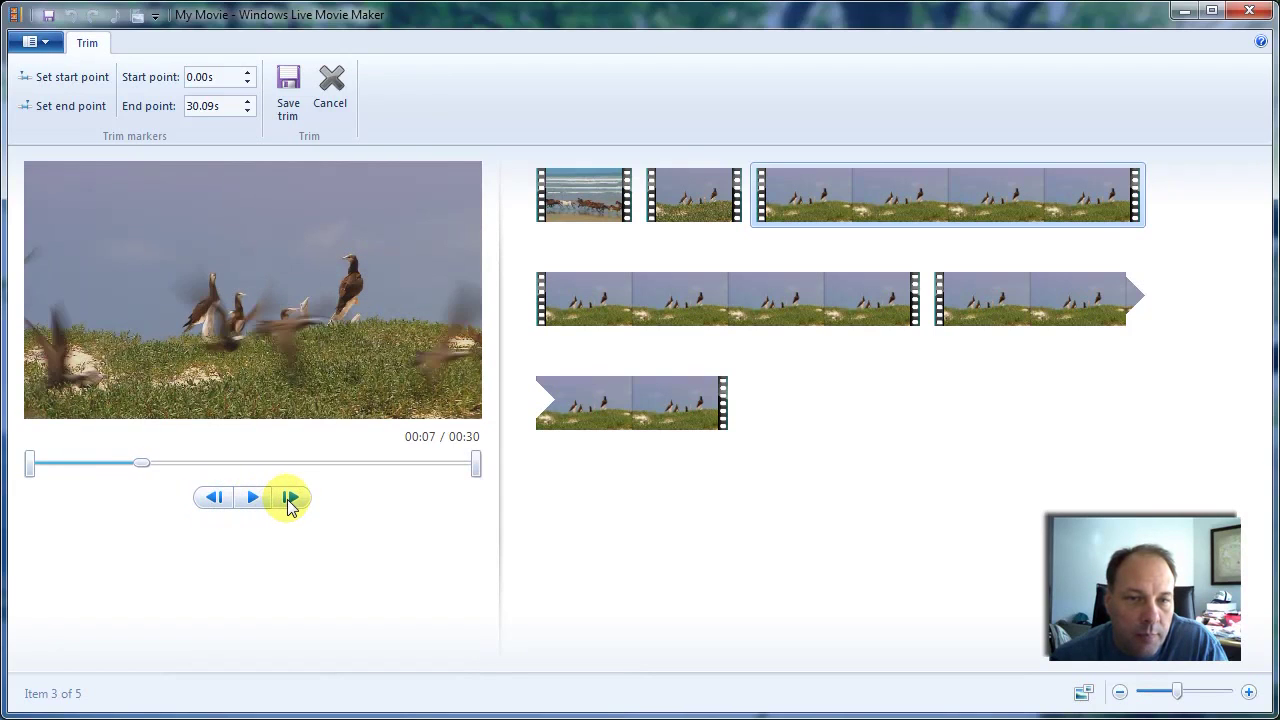
click(290, 502)
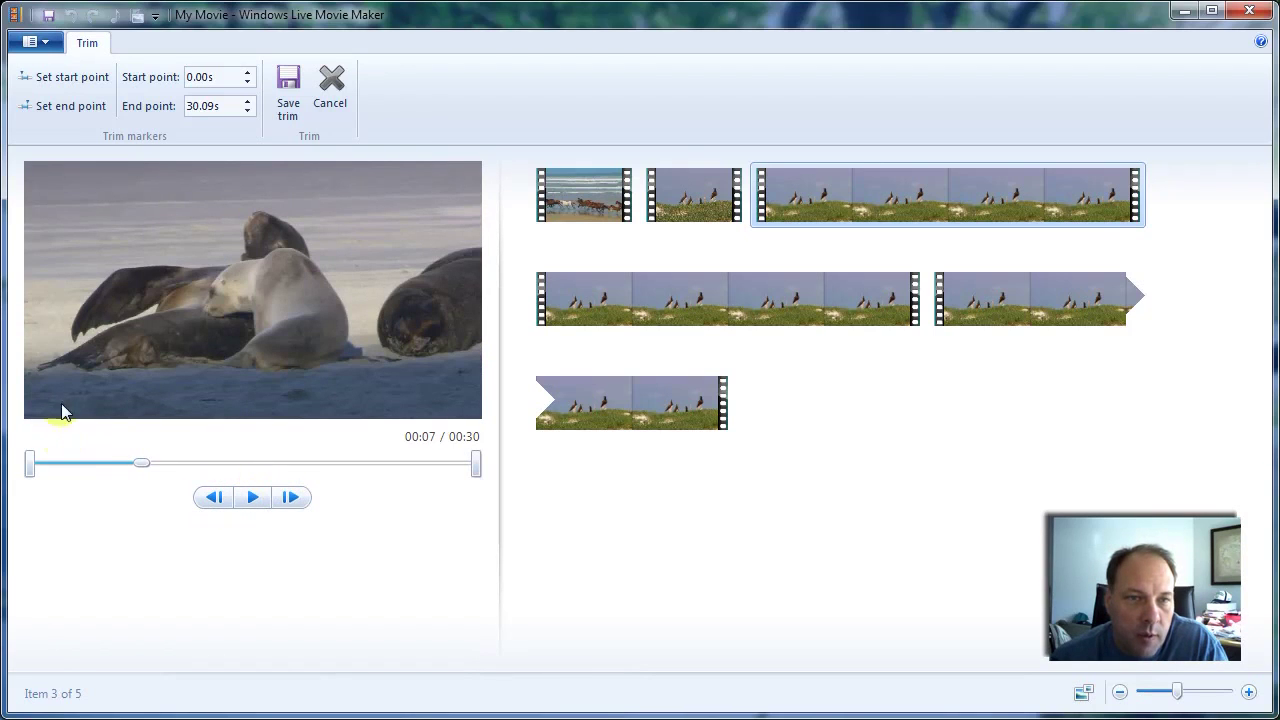
click(62, 77)
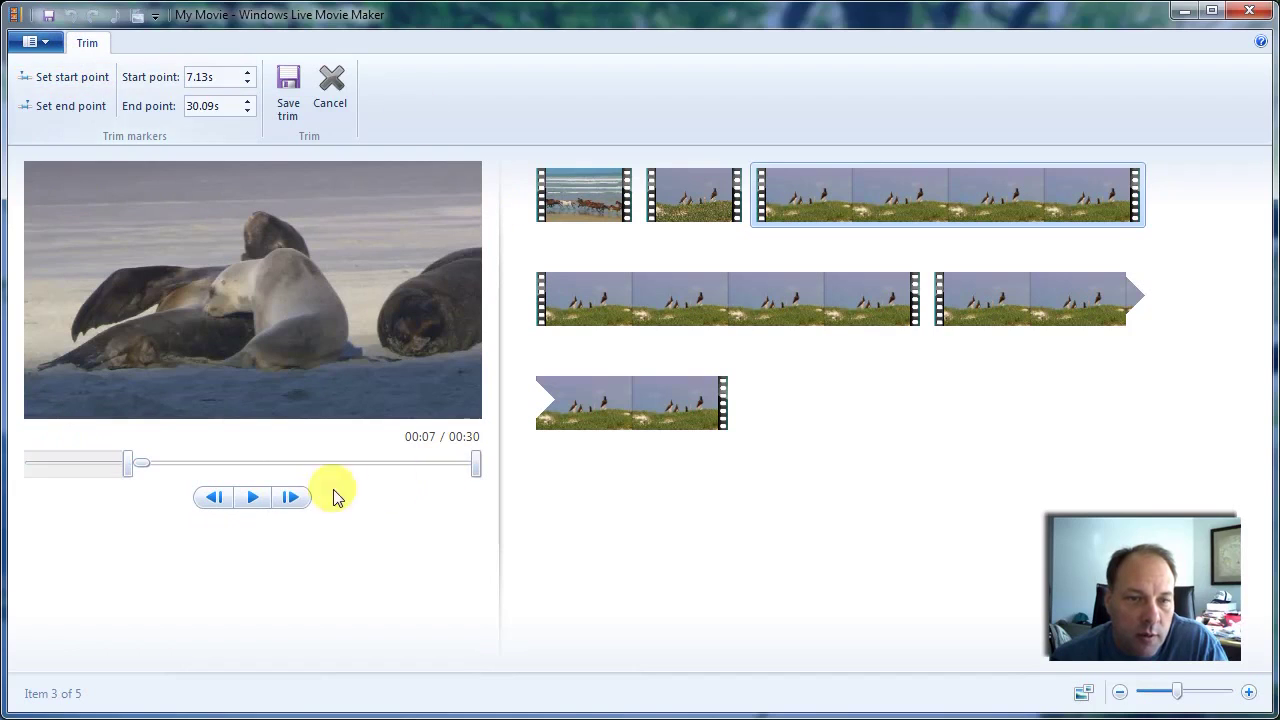
- Locate the last seal frame before the scene changes to the white birds and set the end point there at 11.77s
click(243, 503)
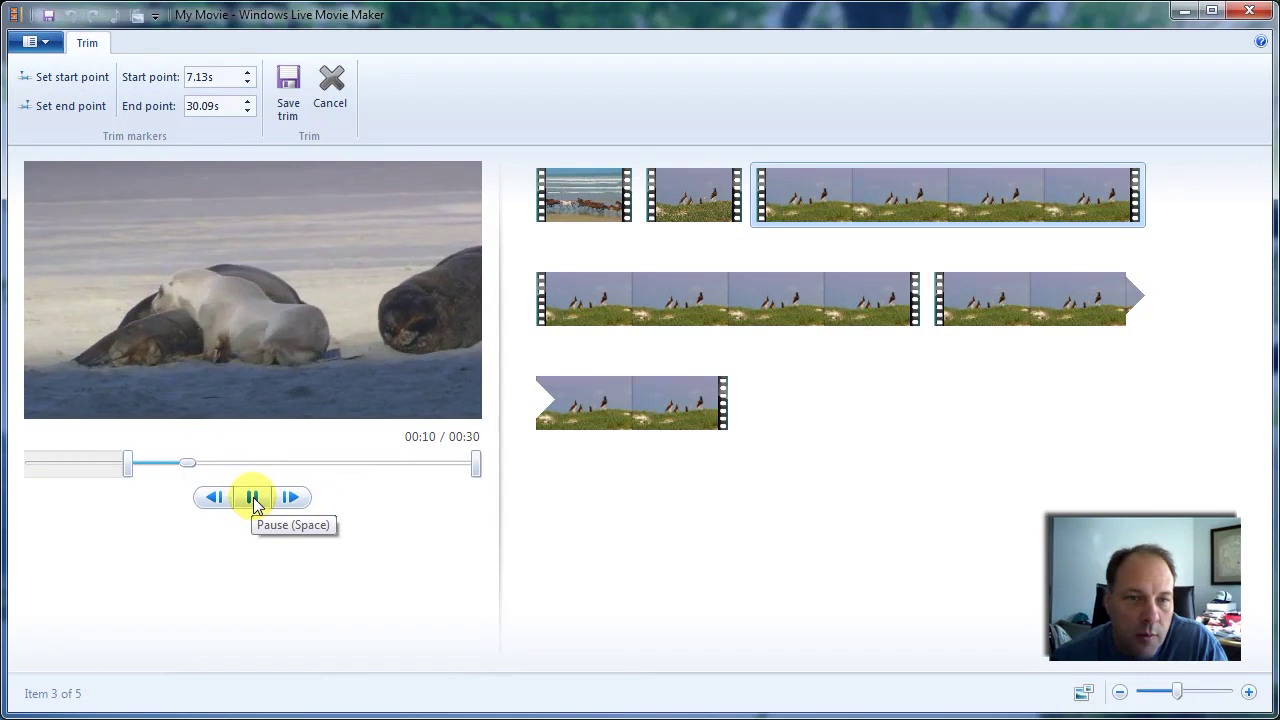
click(254, 499)
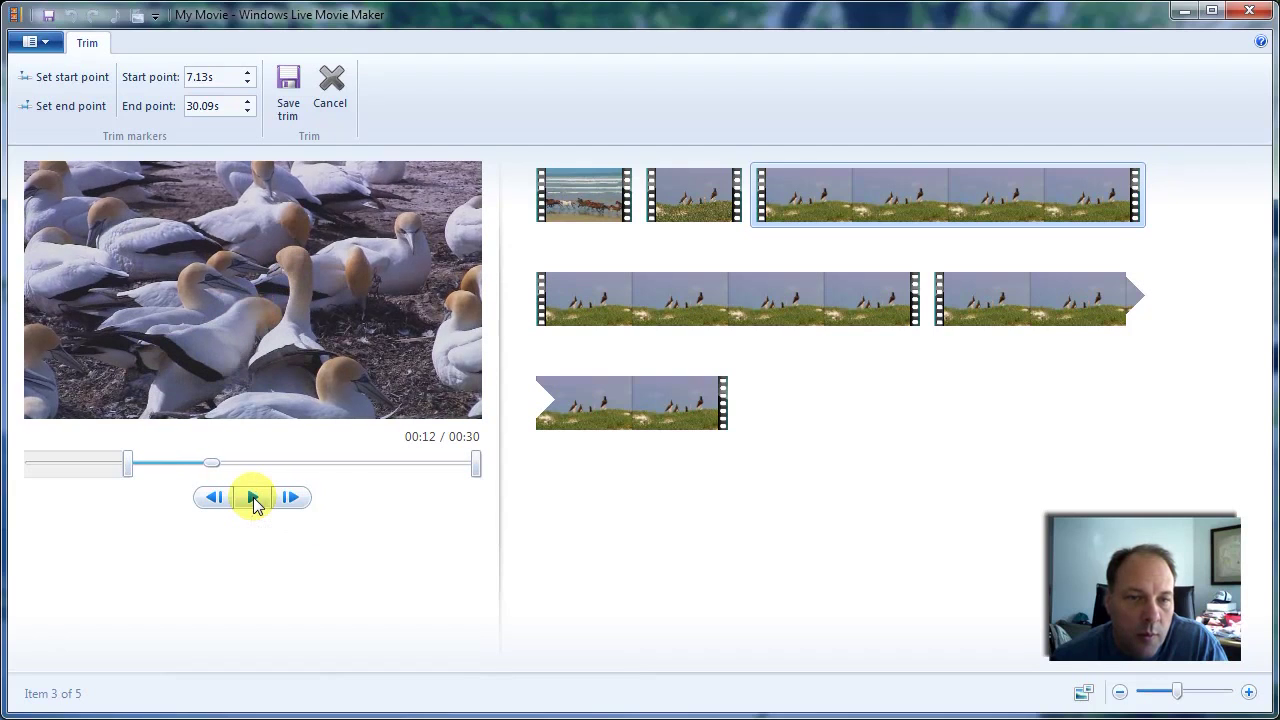
click(213, 498)
click(213, 498)
click(213, 498)
click(213, 498)
click(213, 498)
click(213, 498)
click(213, 498)
click(213, 498)
click(213, 500)
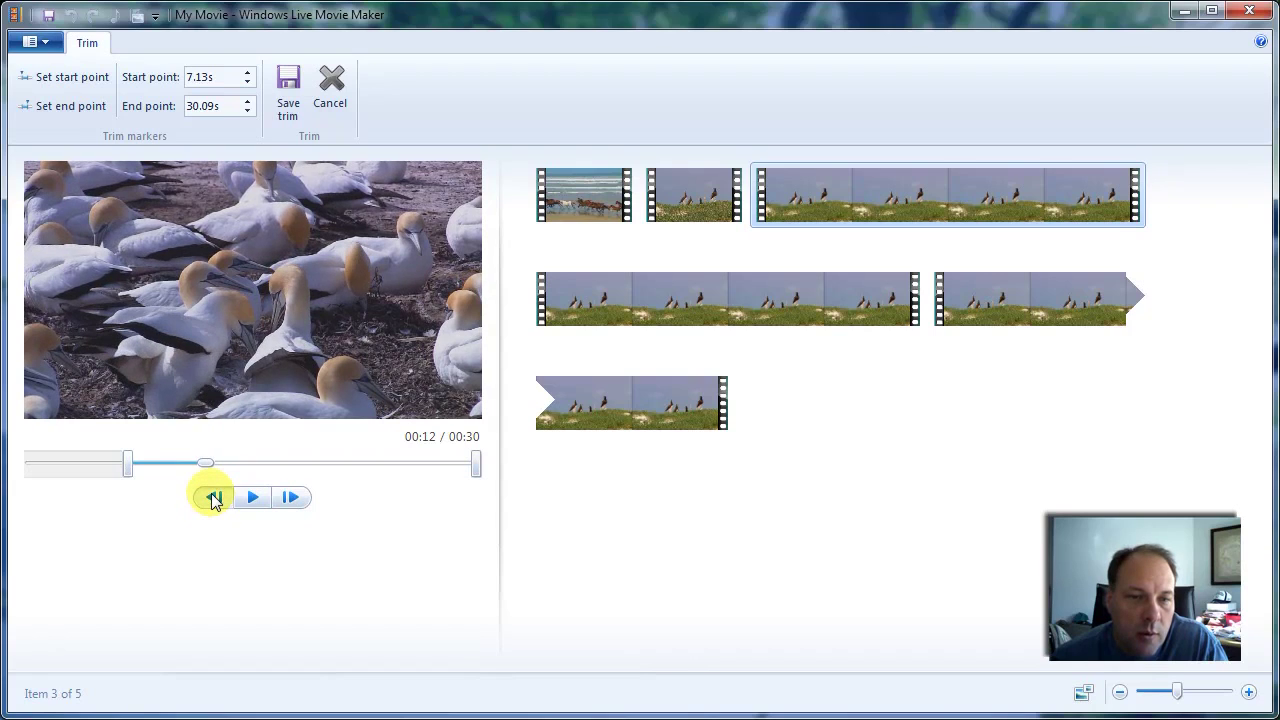
click(213, 499)
click(213, 500)
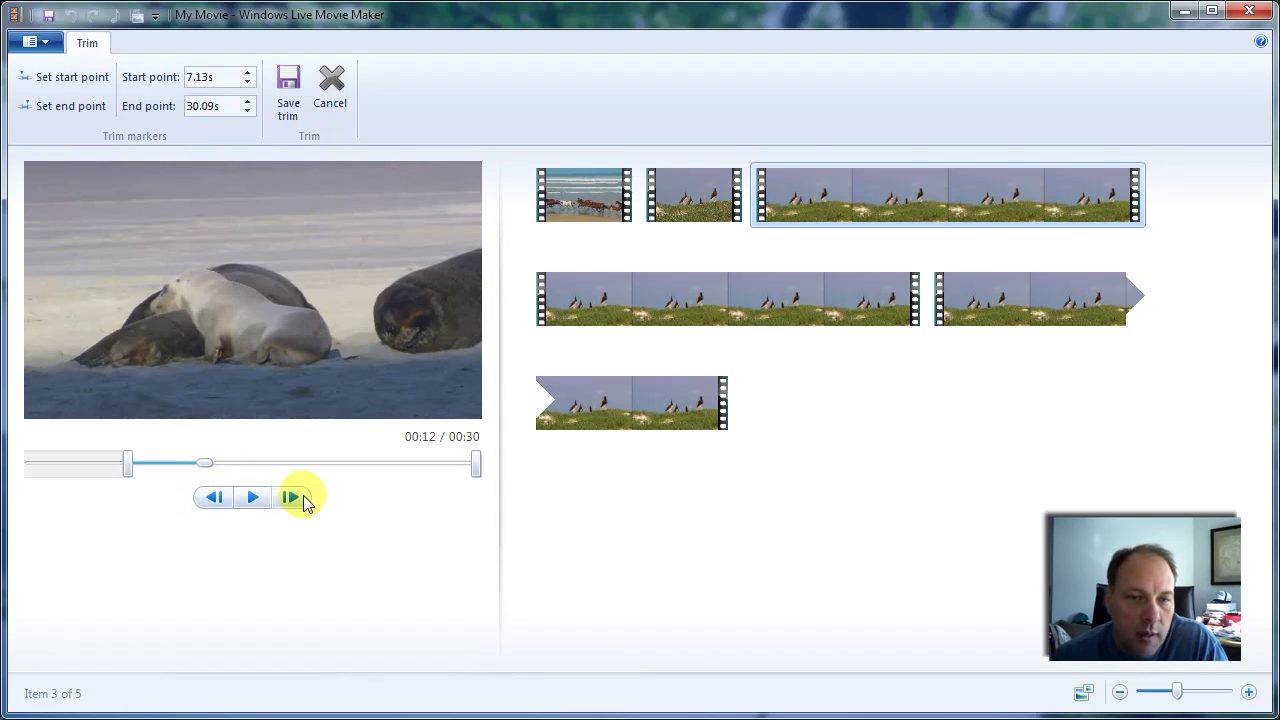
click(303, 495)
click(303, 495)
click(212, 499)
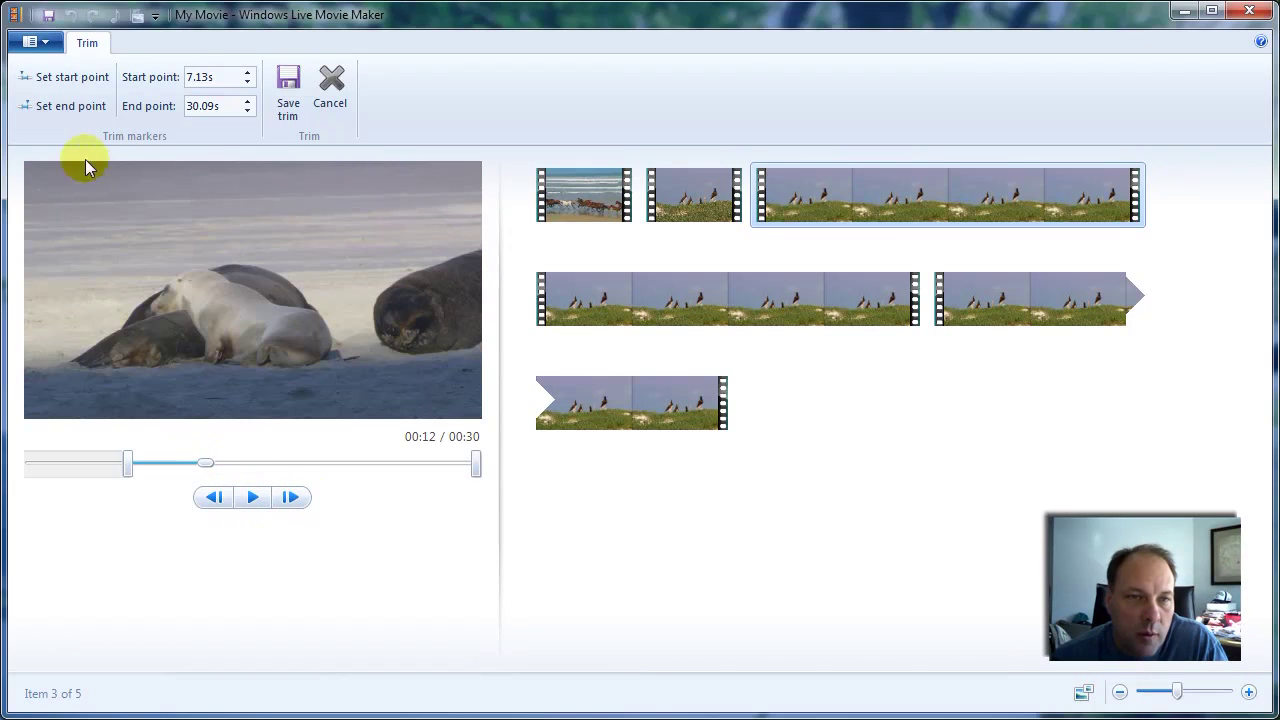
click(68, 106)
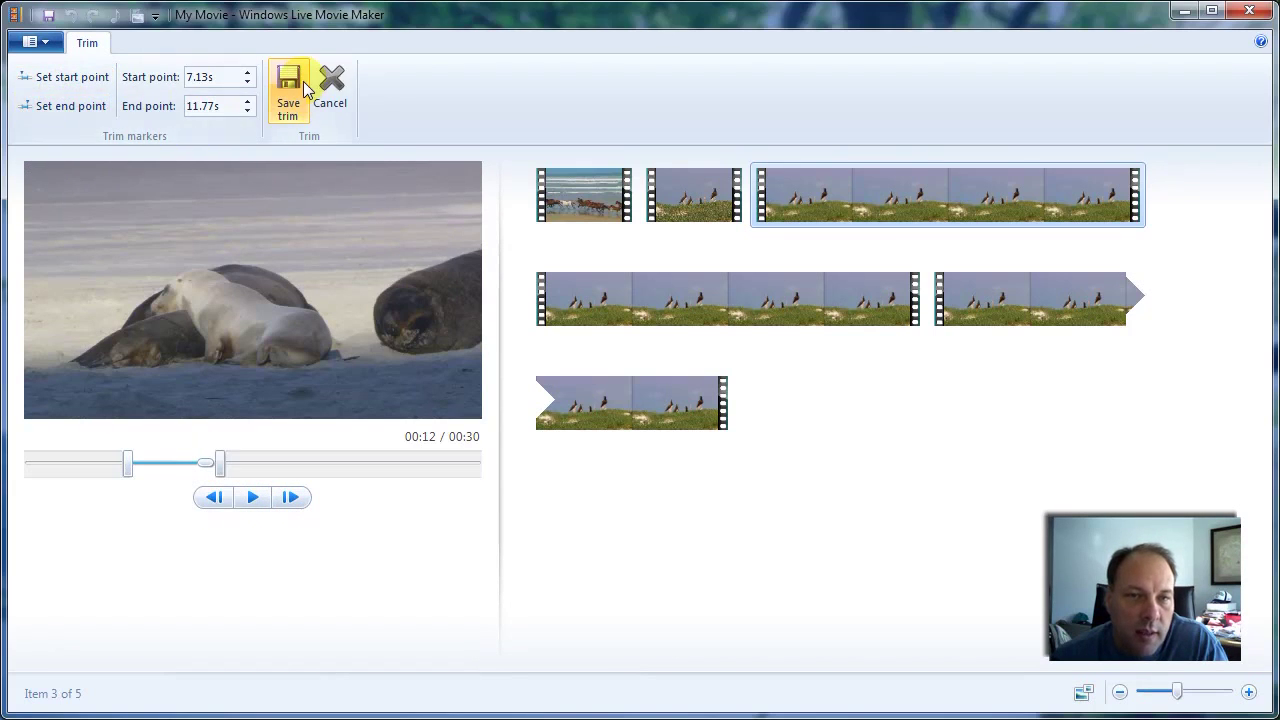